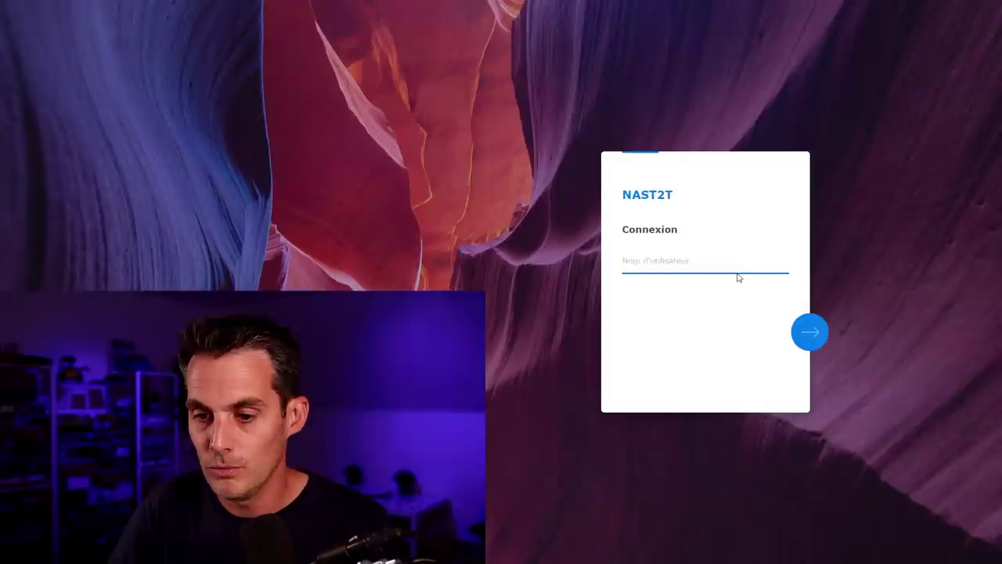
Step: Sign in to the NAST2T server as tech2tech with the account password
click(728, 259)
text(tech2tech)
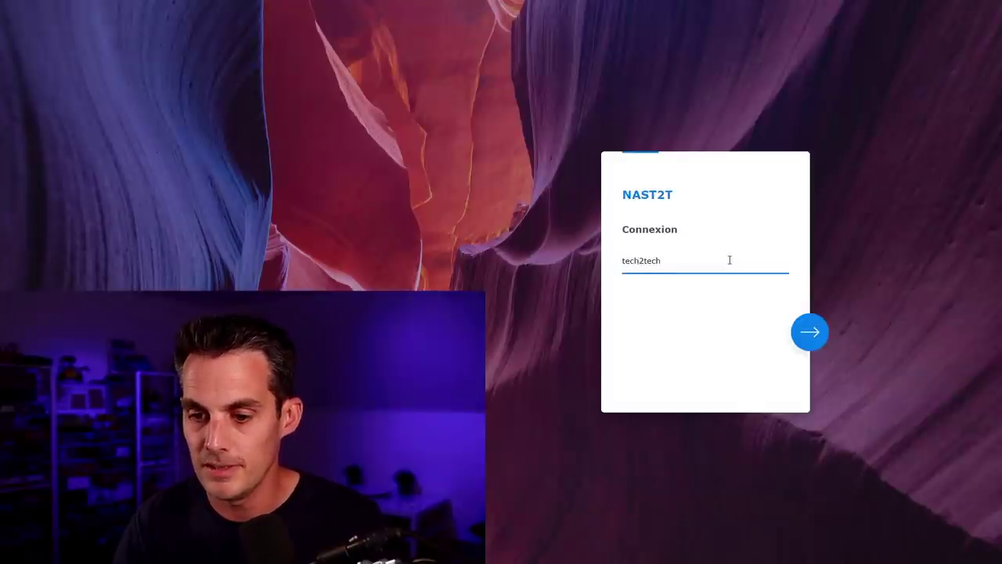
key(Return)
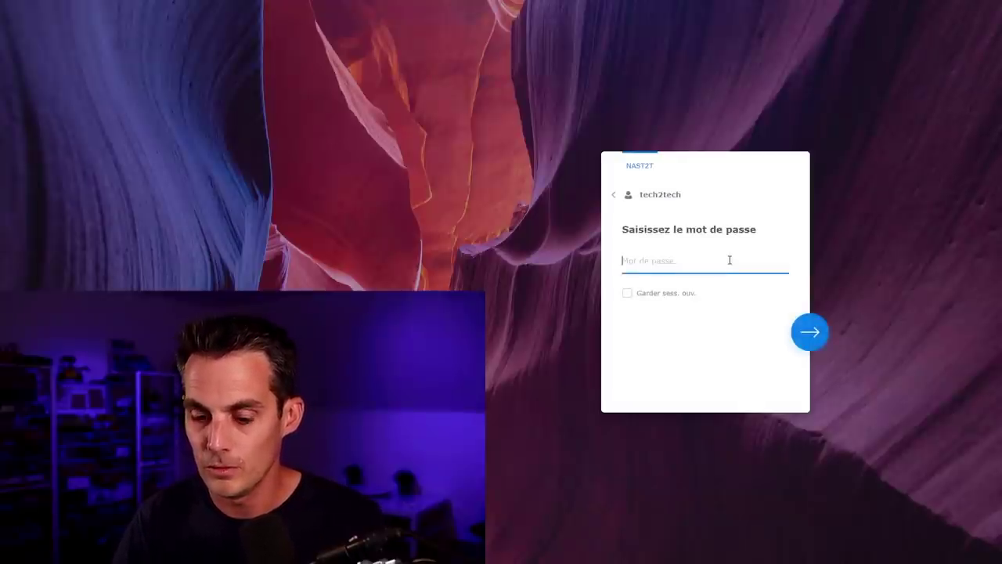
text(*****)
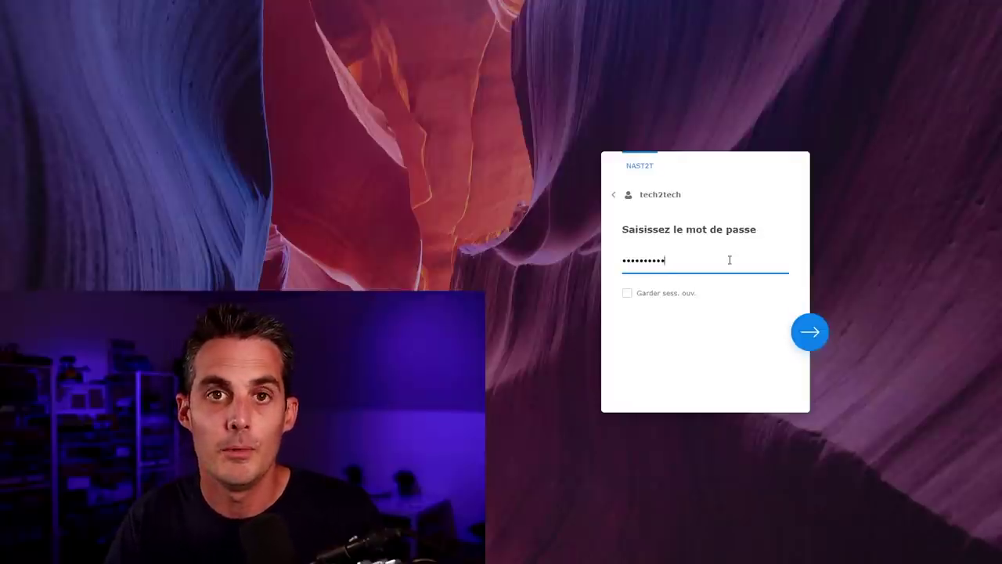
key(Return)
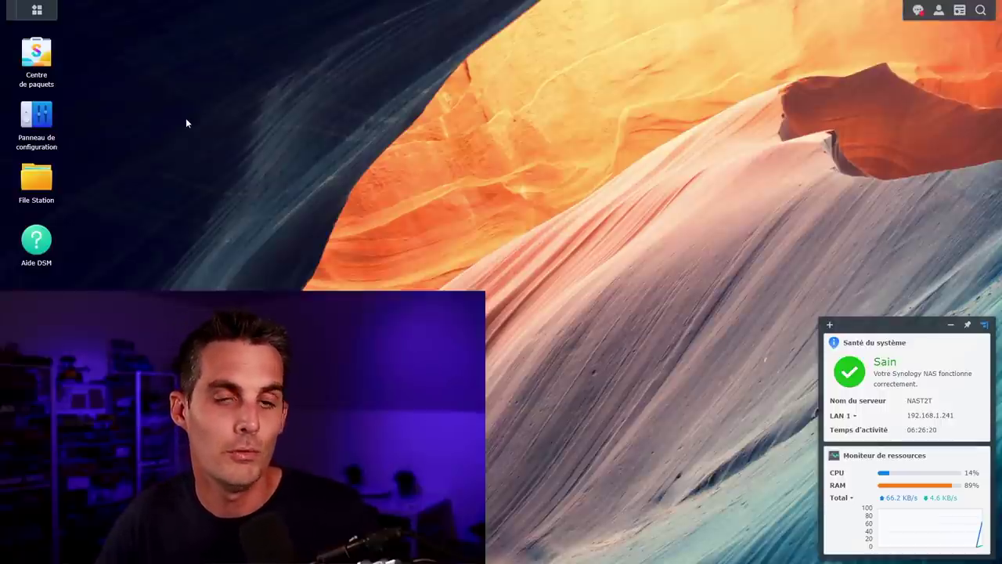
Step: Open the Centre de paquets to view all available packages and shift its window slightly
click(42, 51)
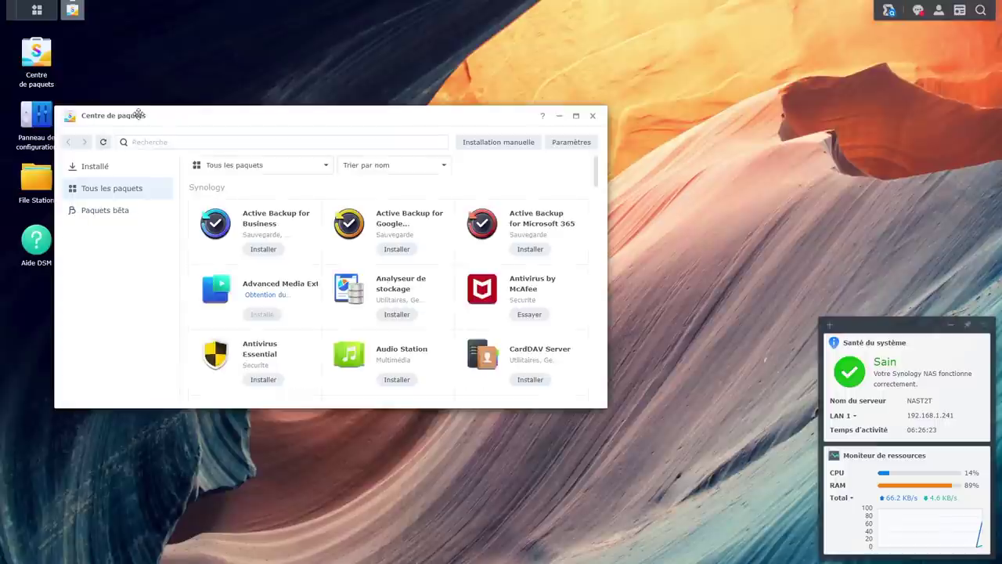
drag(137, 114, 135, 106)
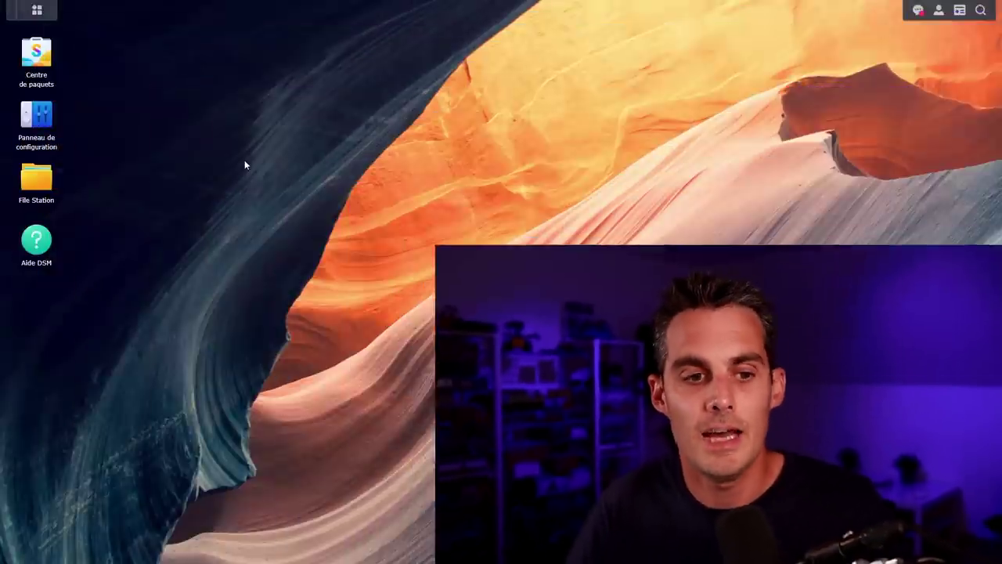
Step: Open the Gestionnaire de stockage and view the detailed usage information of Volume 1
click(37, 10)
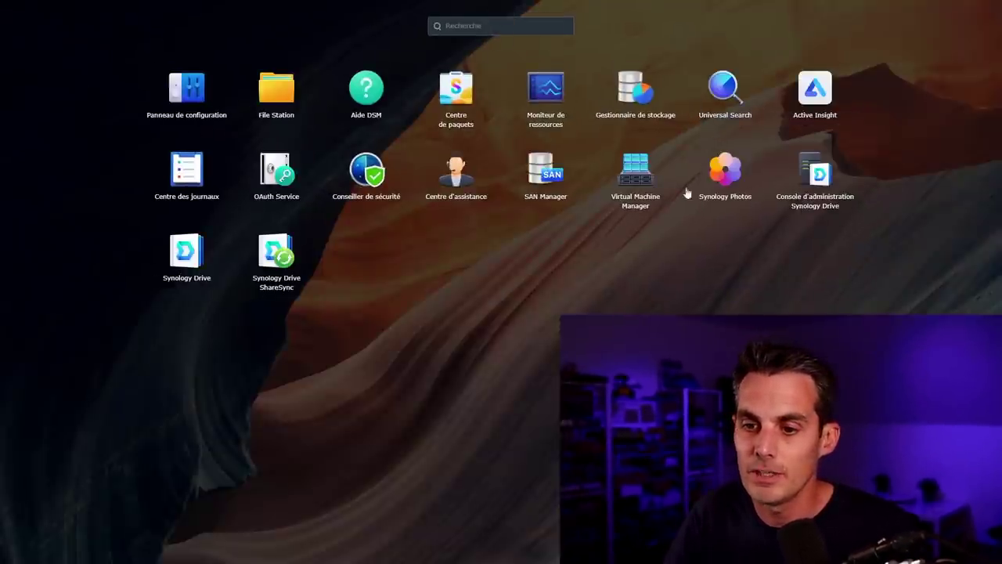
click(646, 88)
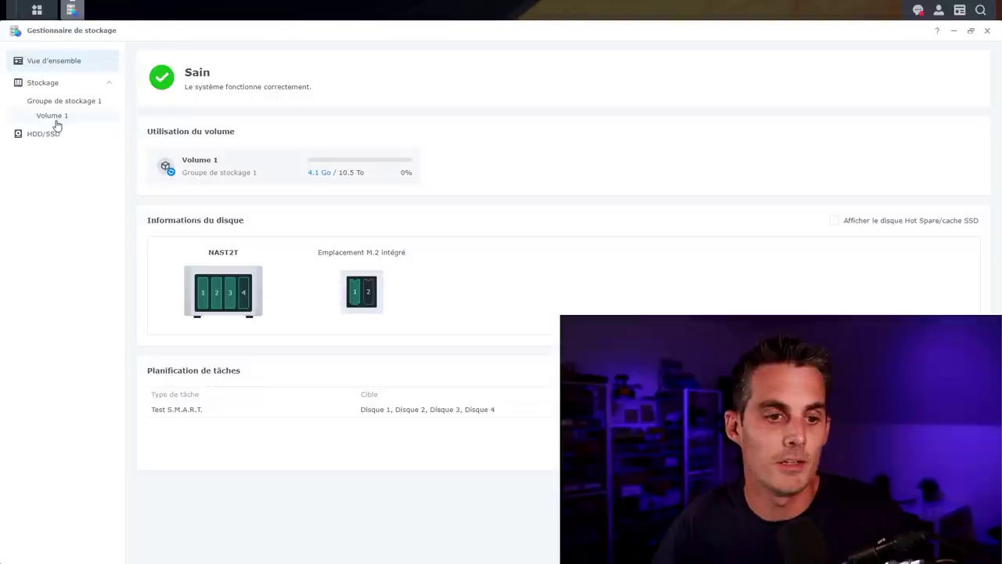
click(56, 121)
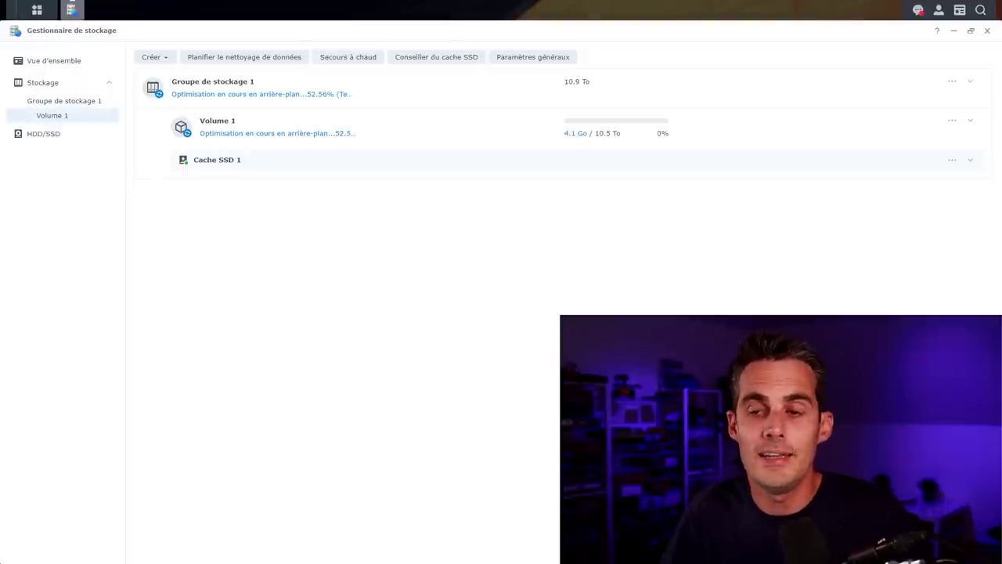
click(953, 121)
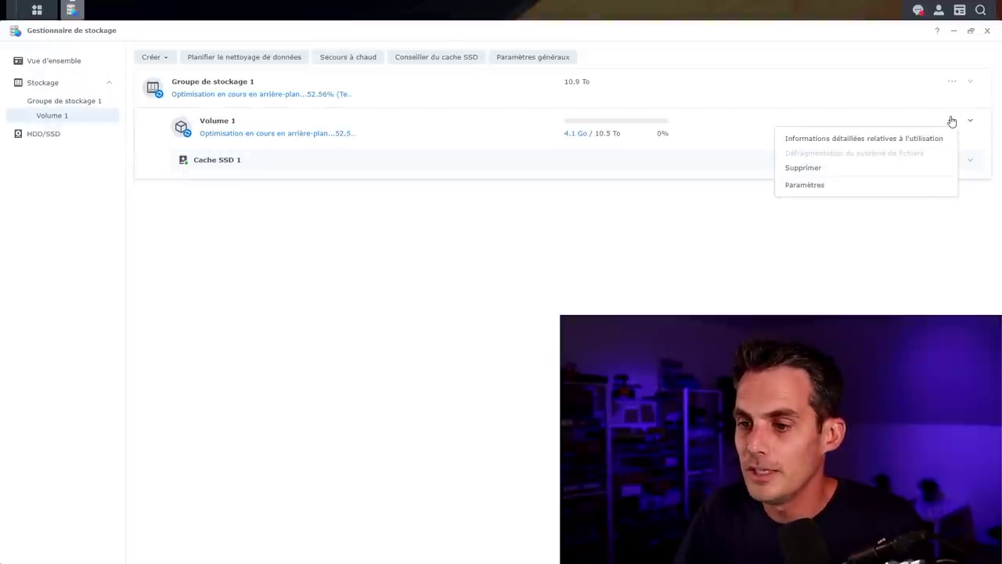
click(921, 140)
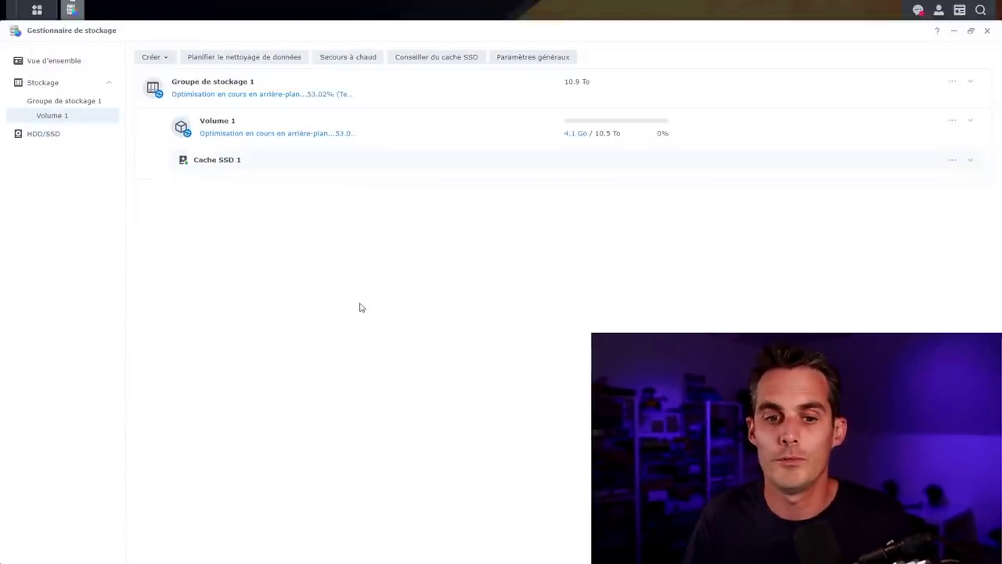
Step: Enable automatic Hot Spare replacement when a disk's status is Critique or Défaillant
click(345, 61)
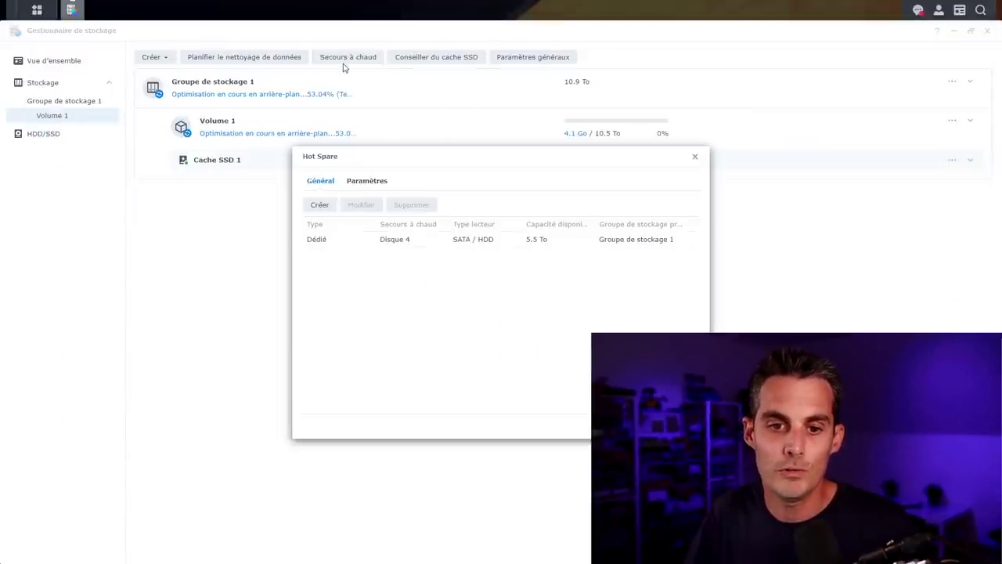
click(340, 238)
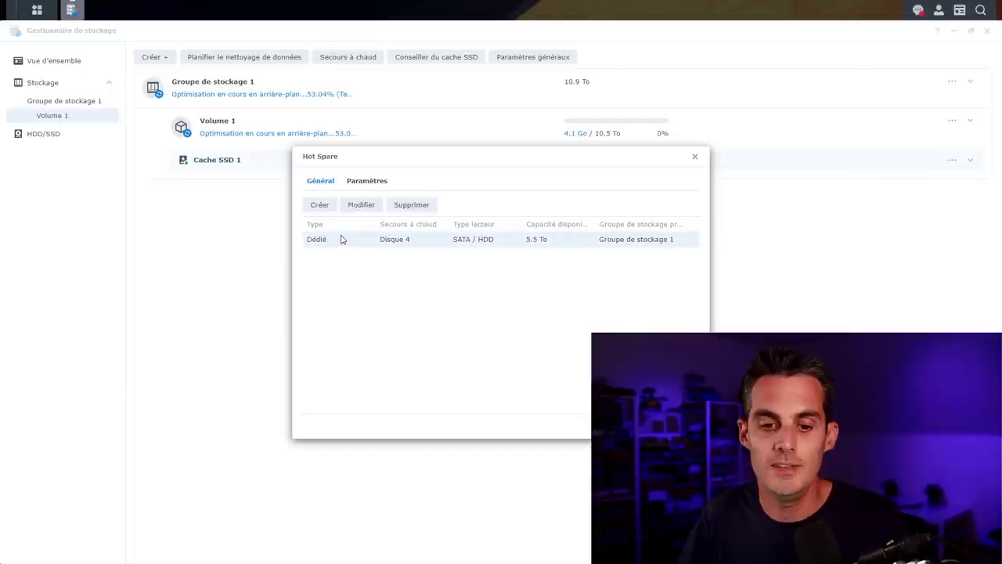
click(368, 181)
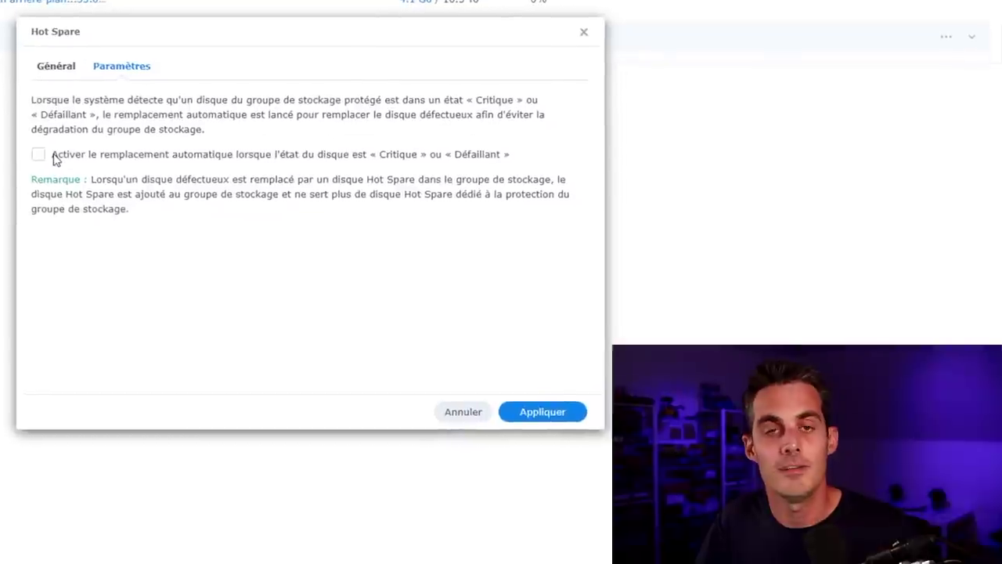
click(61, 156)
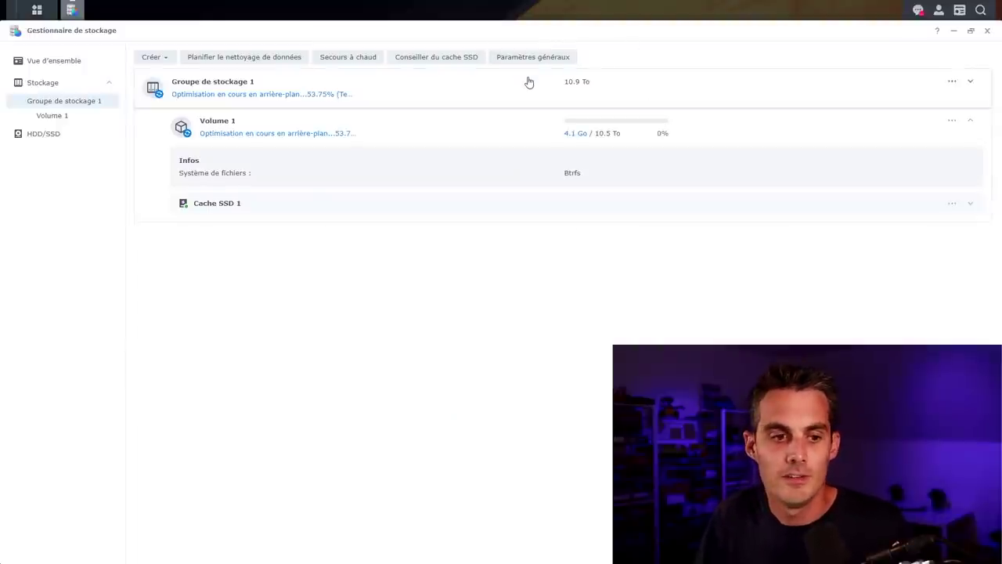
Step: Examine the general storage settings for RAID resynchronisation and quick repair, plus the space reclamation time grid
click(509, 27)
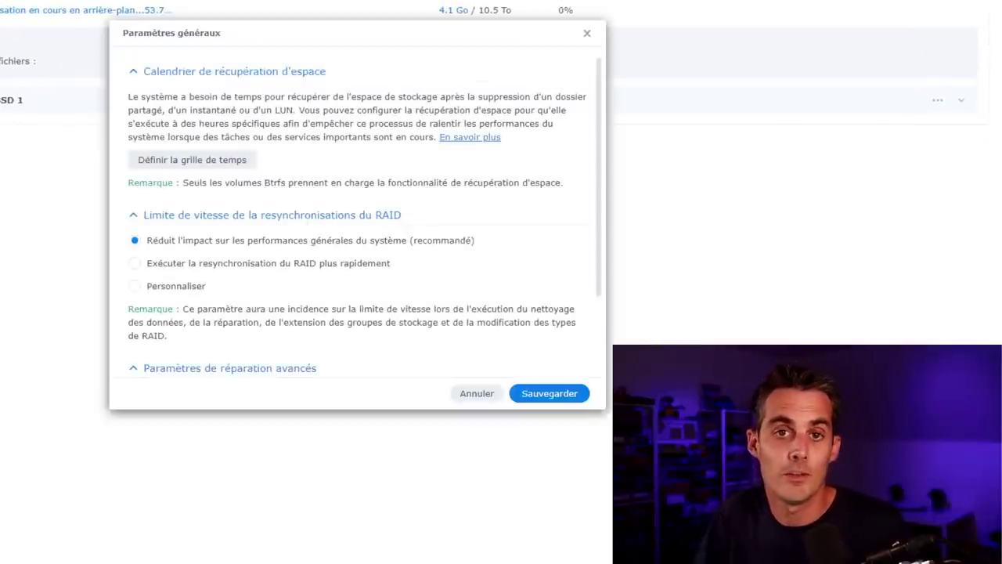
scroll(284, 117, down, 3)
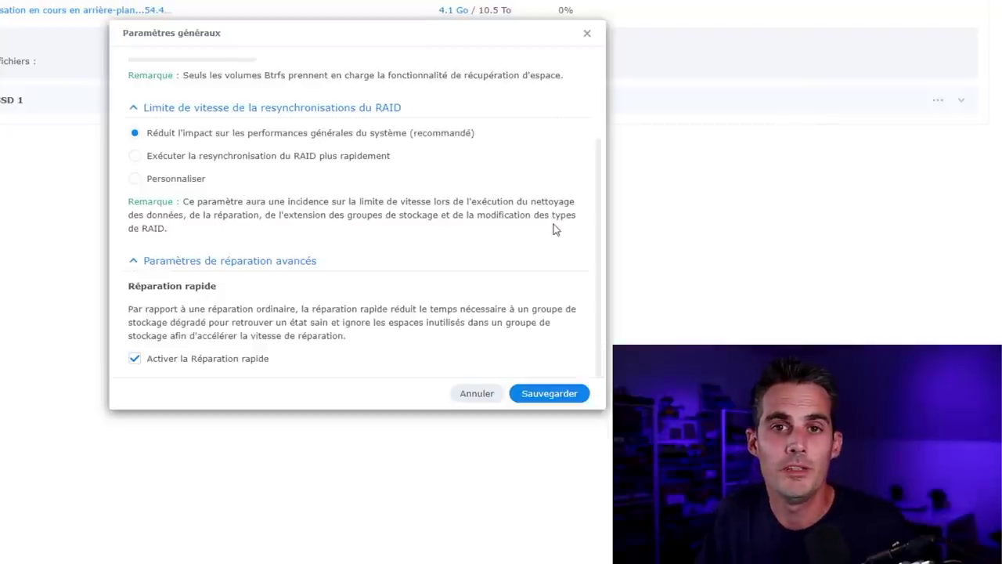
scroll(415, 260, up, 2)
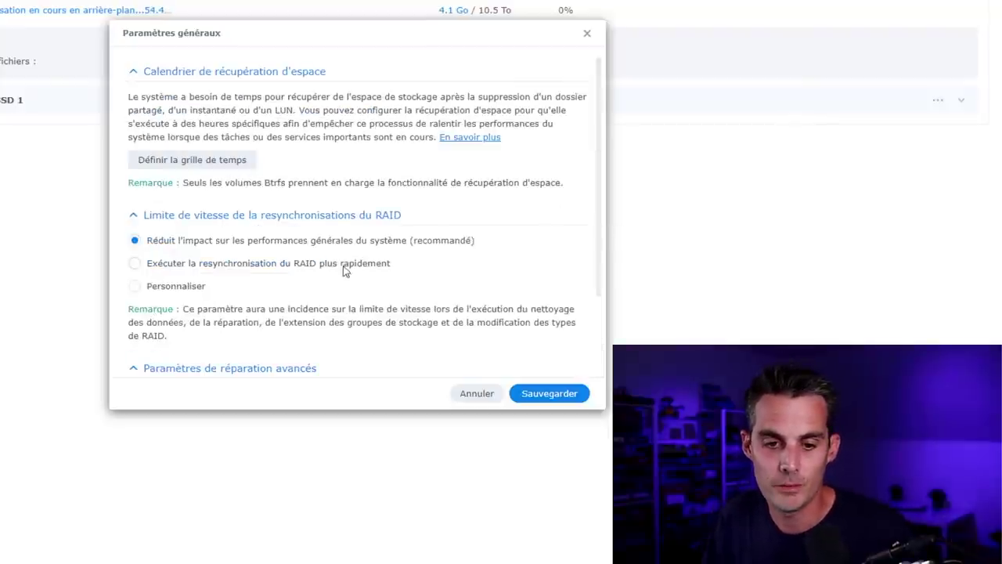
click(188, 161)
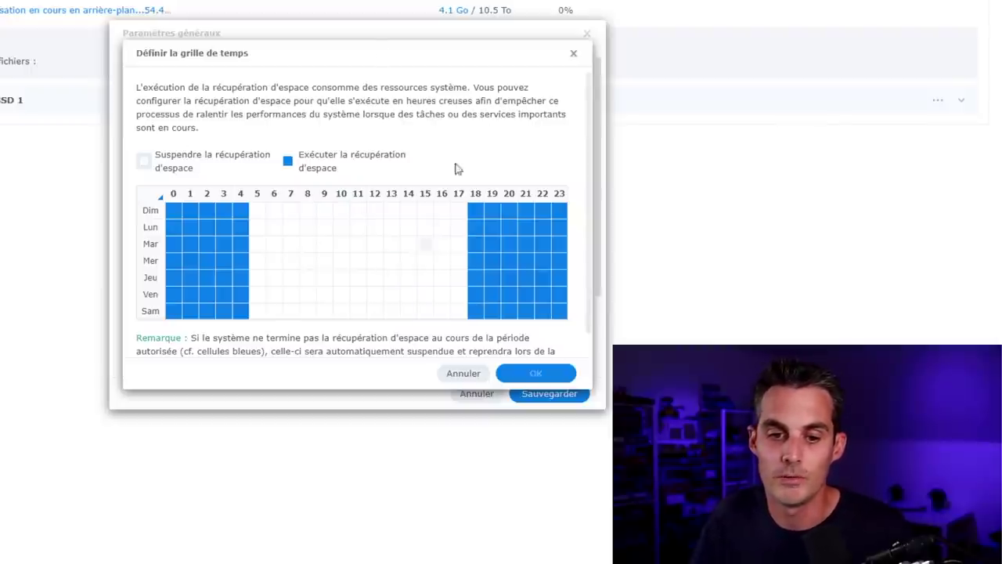
click(572, 55)
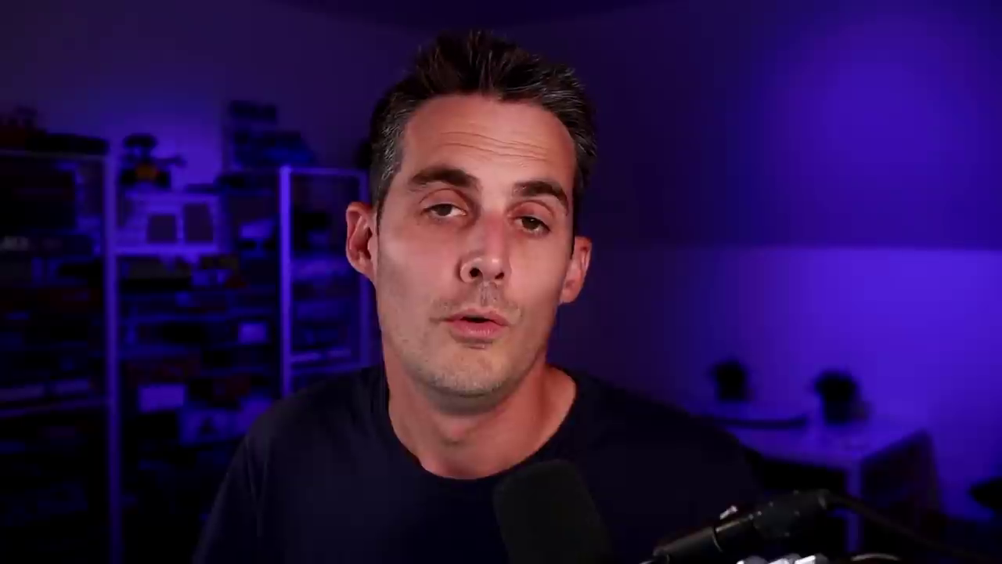
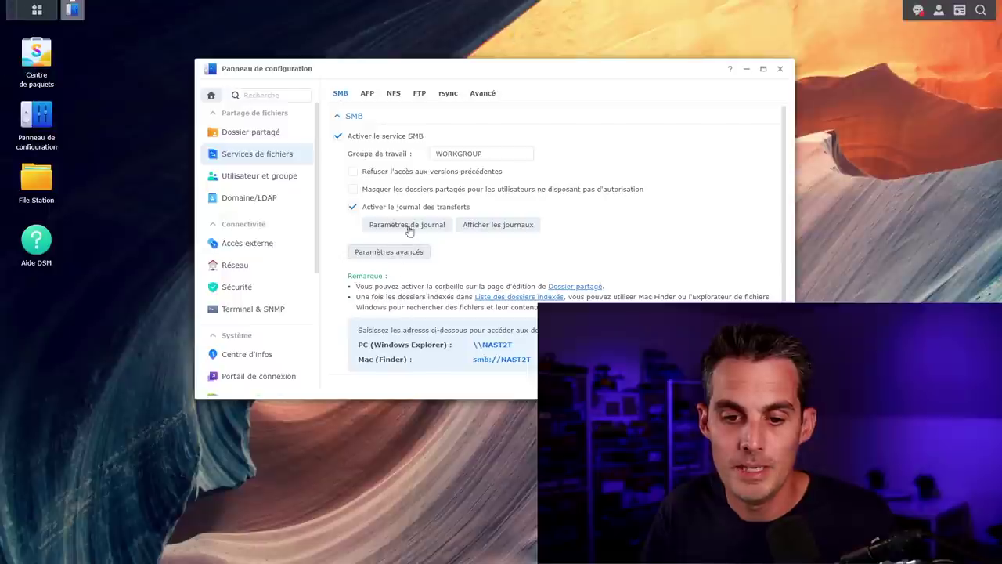
Step: Save the SMB transfer log settings with the Supprimer, Renommer and Modification de l'autorisation events monitored
click(408, 225)
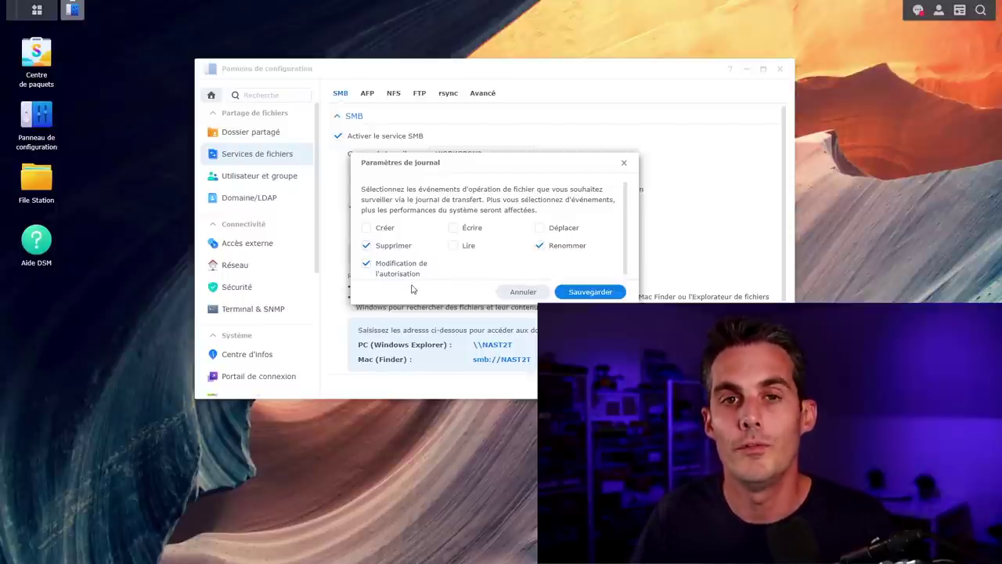
click(563, 291)
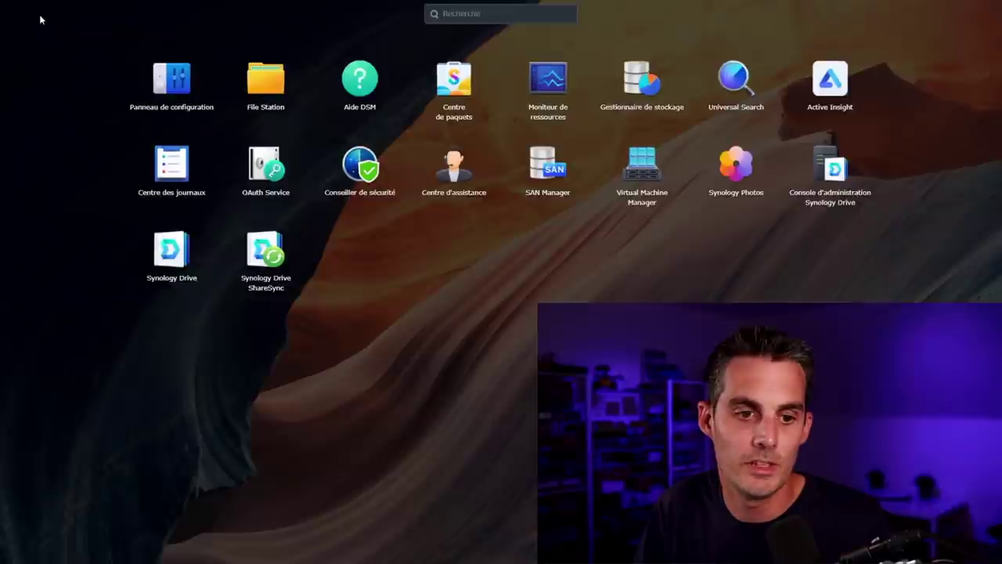
Step: Open the Centre des journaux, show the Transfert de fichiers logs and widen the Evénement column
click(37, 10)
click(185, 174)
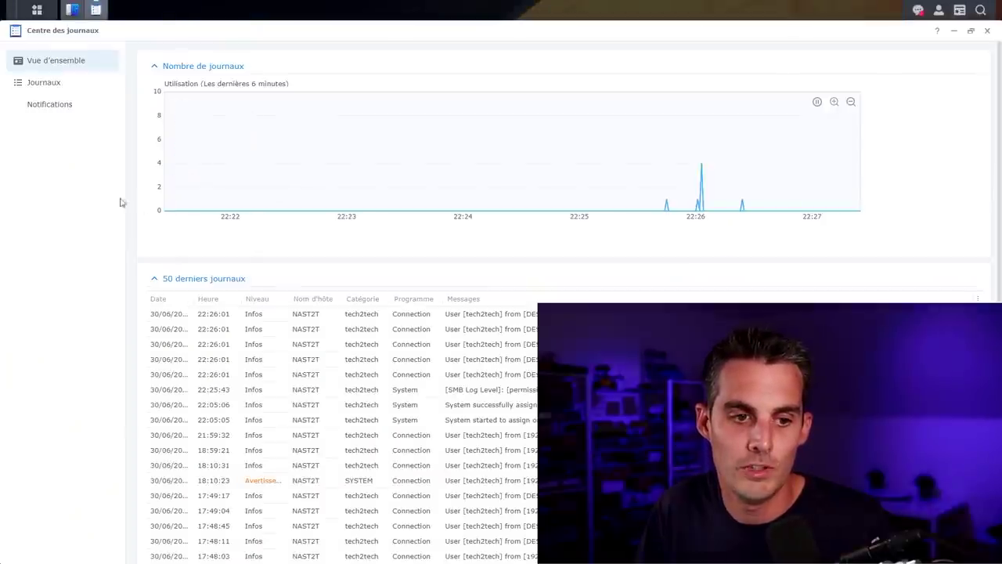
click(48, 83)
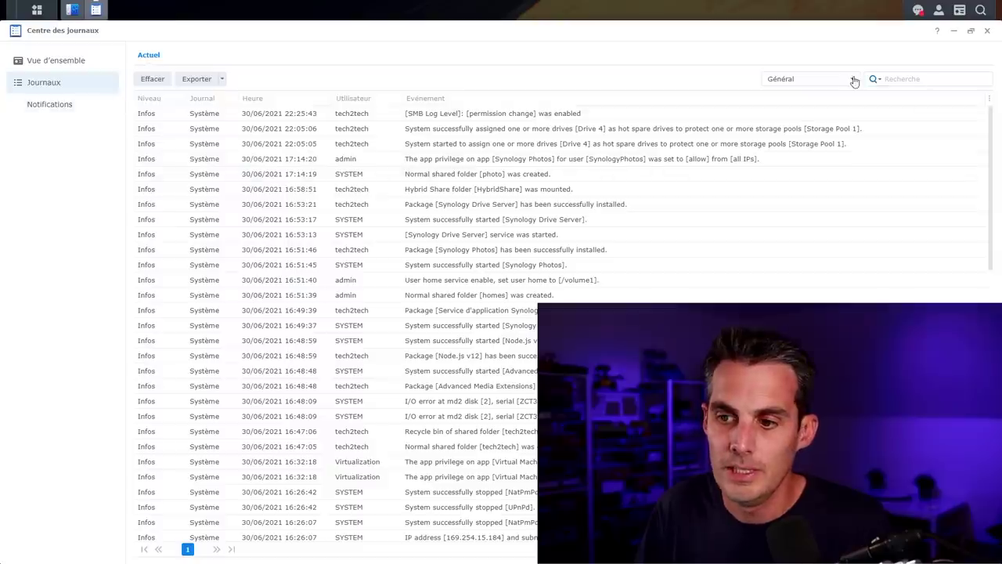
click(854, 82)
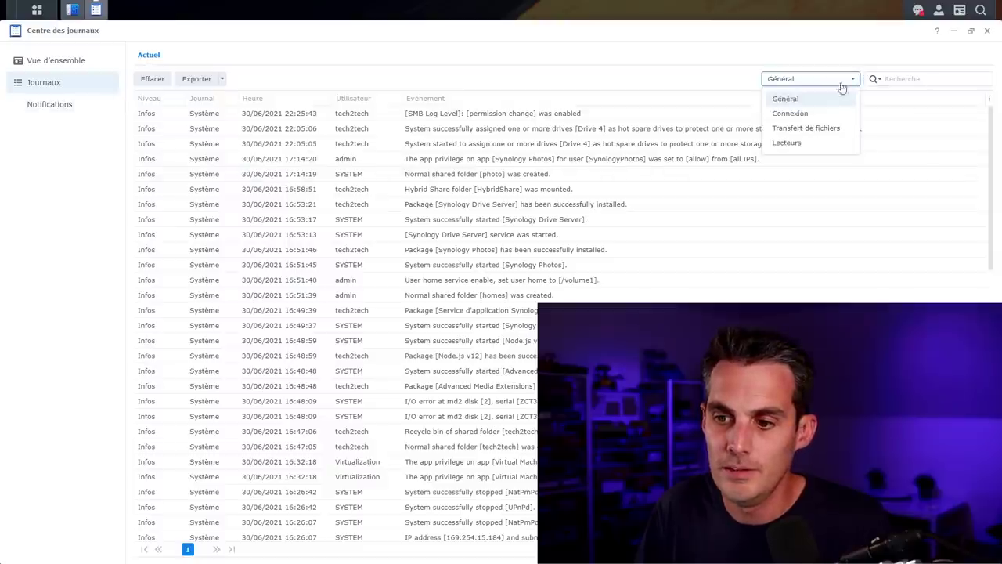
click(802, 130)
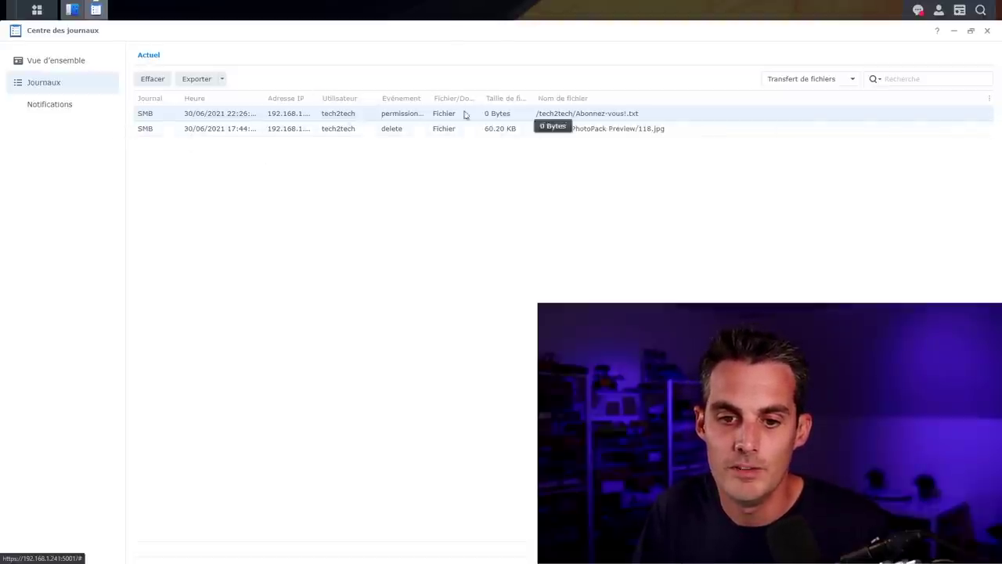
drag(429, 98, 454, 99)
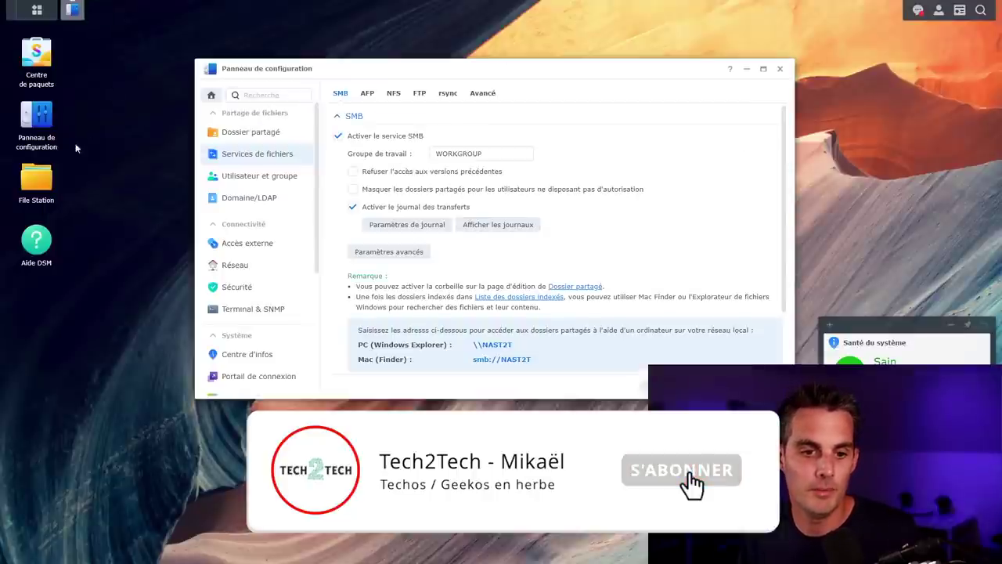
Step: Start a permissions export report for shared folders and include tech2tech, photo and HybridShare
click(264, 132)
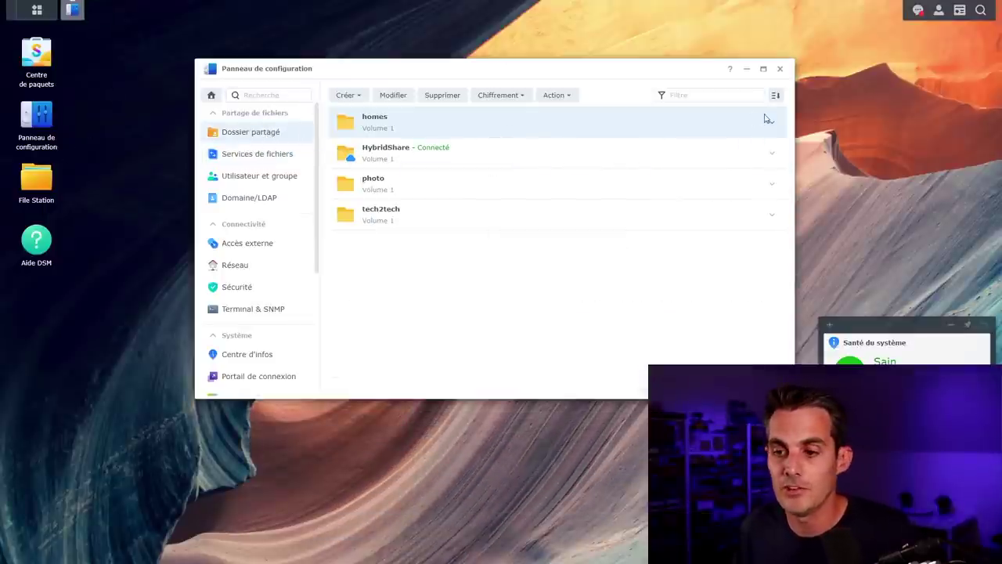
click(570, 96)
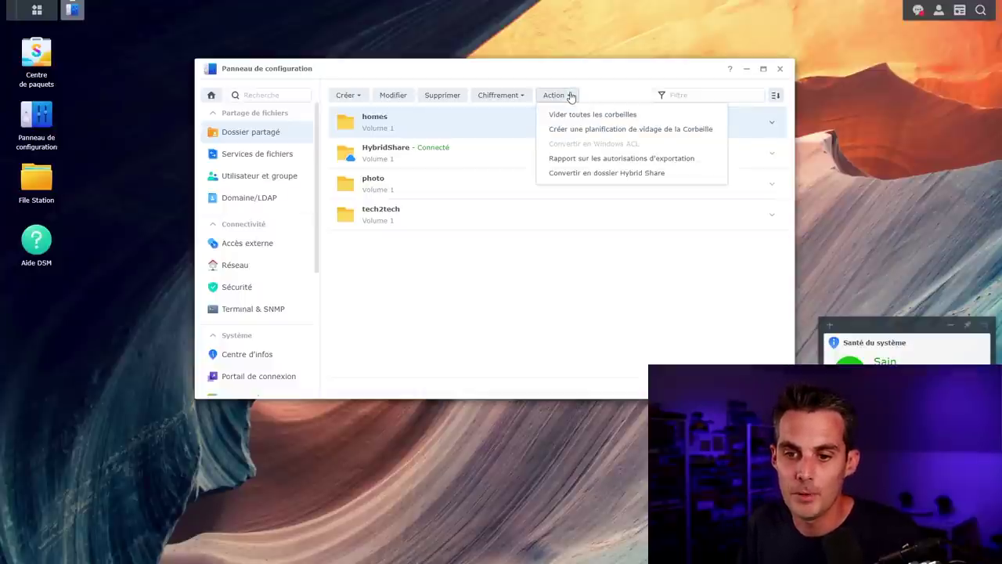
click(598, 159)
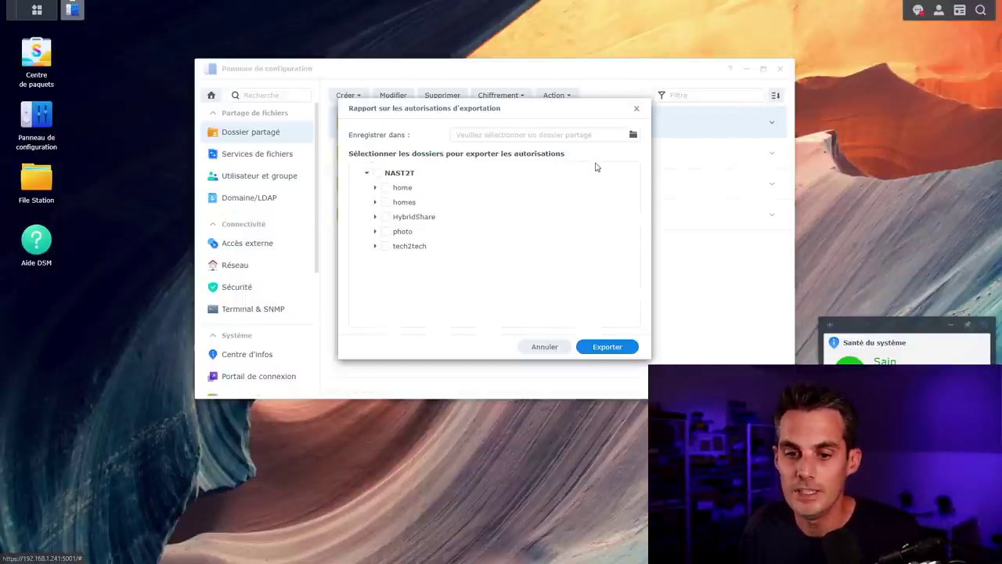
click(385, 246)
click(385, 231)
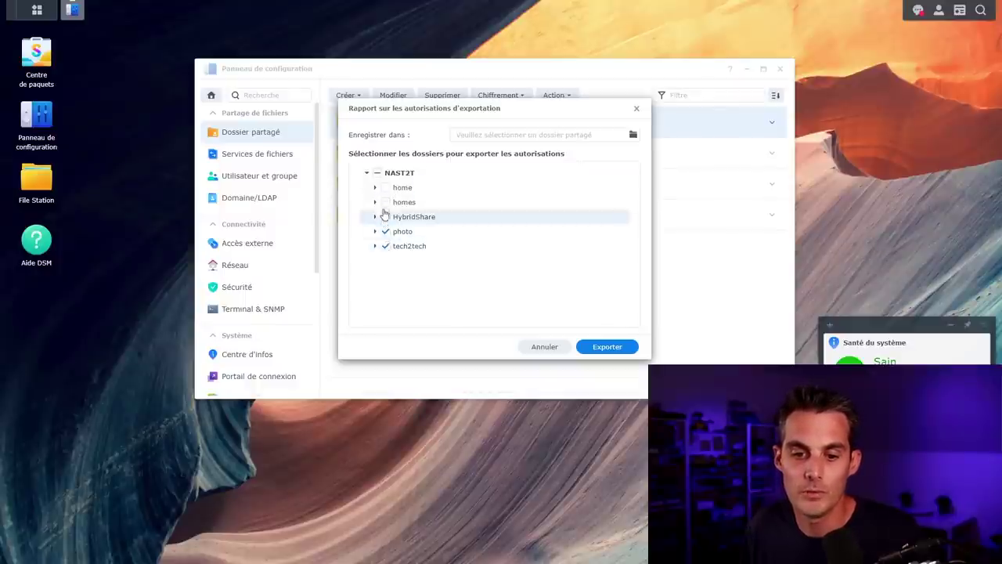
click(385, 216)
Step: Choose the tech2tech shared folder as the save location for the permissions export report
click(633, 351)
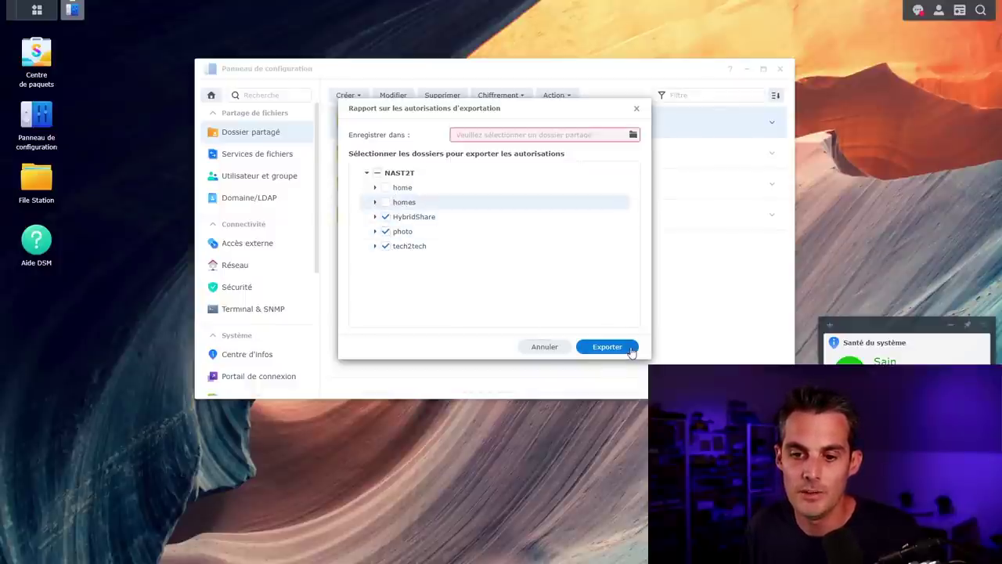
click(632, 135)
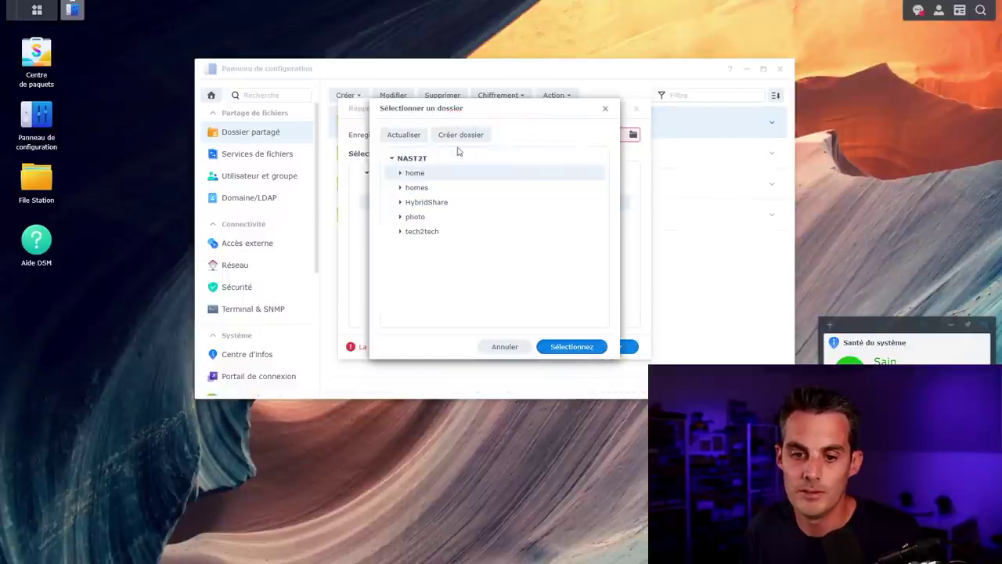
click(423, 232)
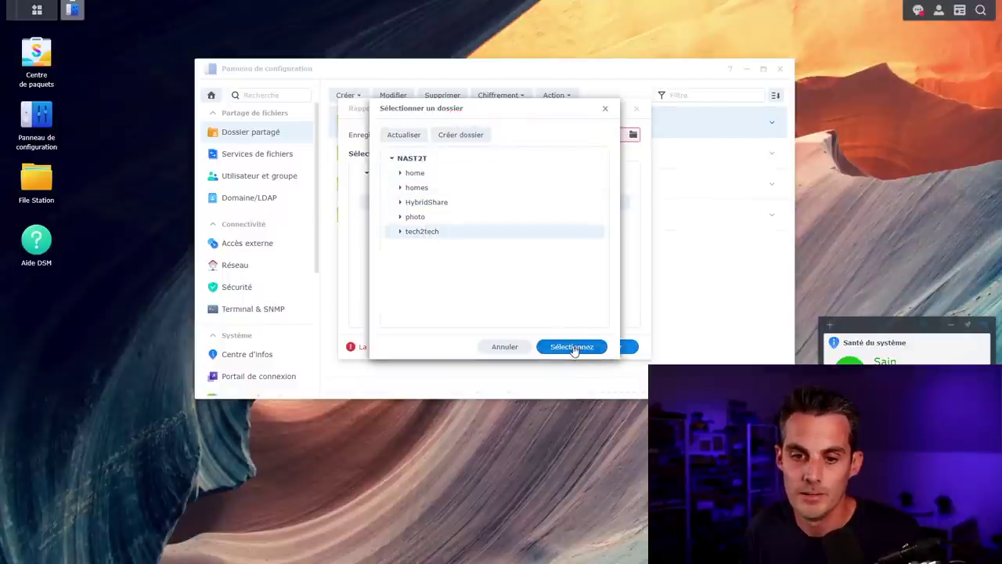
click(571, 347)
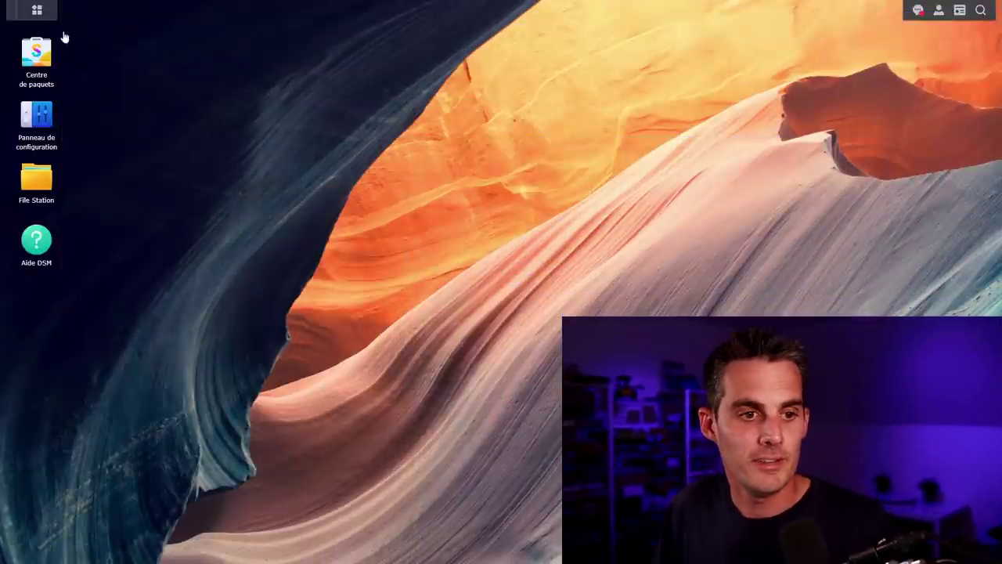
Step: Open the Moniteur de ressources and examine the connected users, checking the HTTP/HTTPS and SMB3 connections from 192.168.1.155
click(37, 9)
click(564, 94)
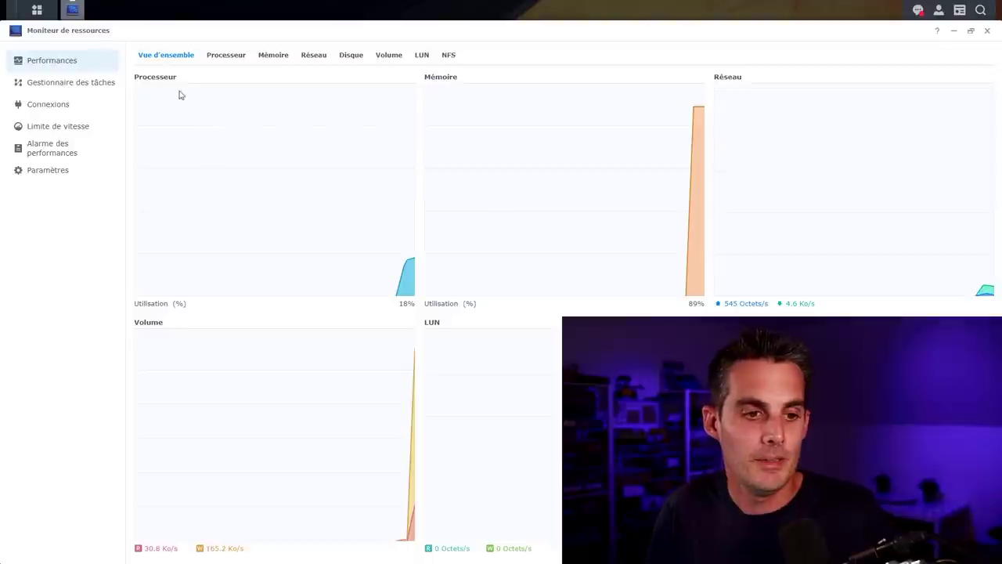
click(63, 107)
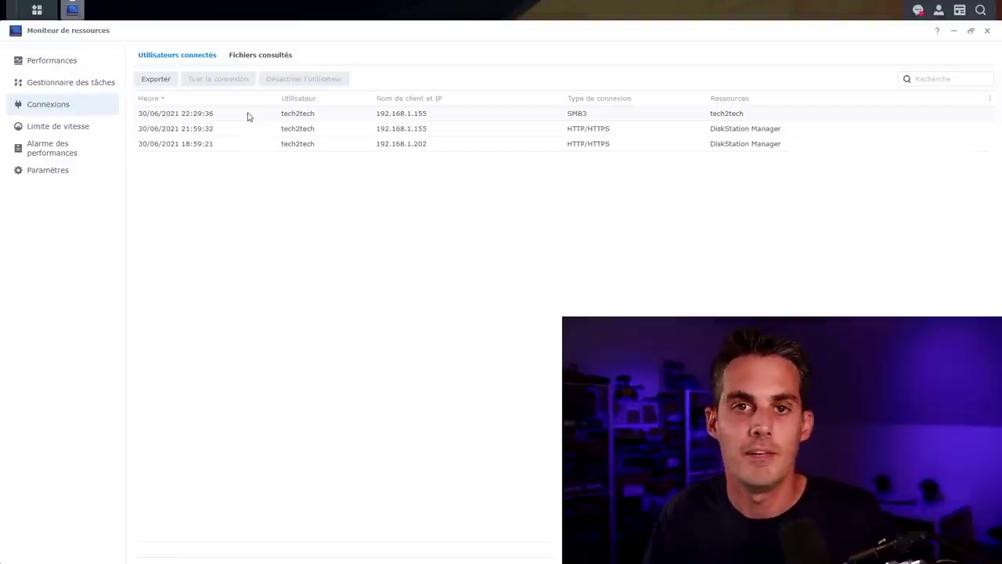
click(600, 129)
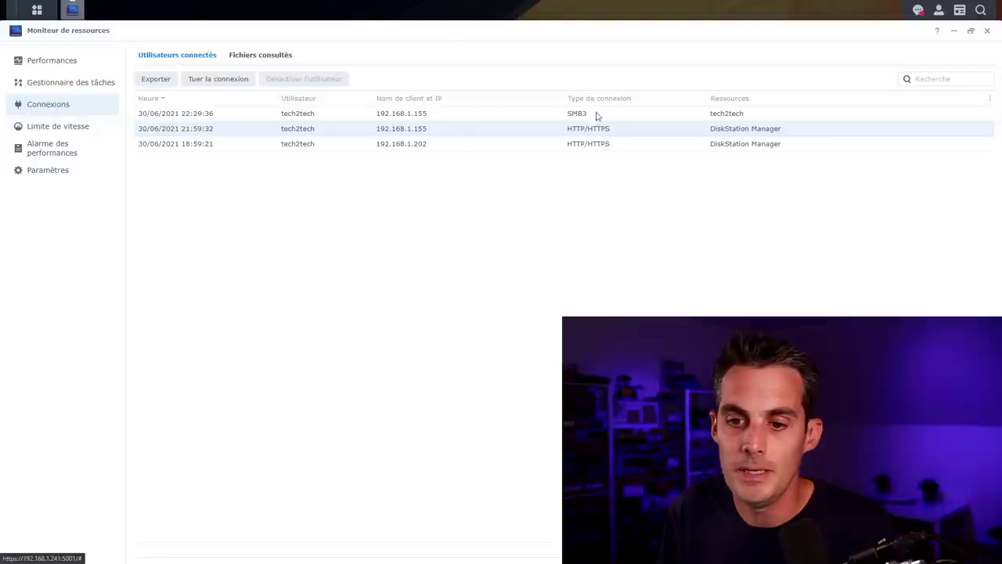
click(591, 117)
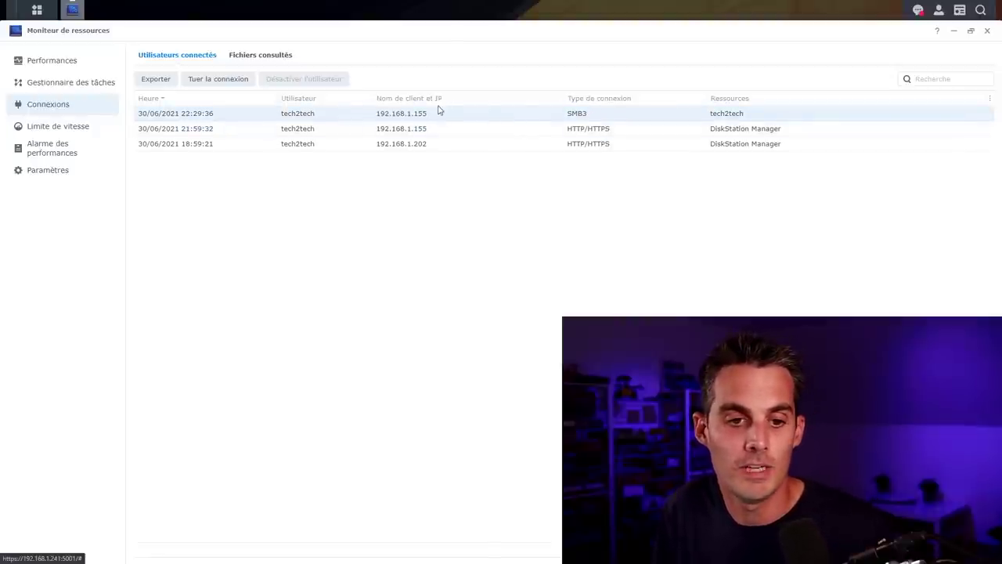
Step: Show the accessed files and kill the SMB Service connection holding the 01_Configuration Manager document open
click(264, 55)
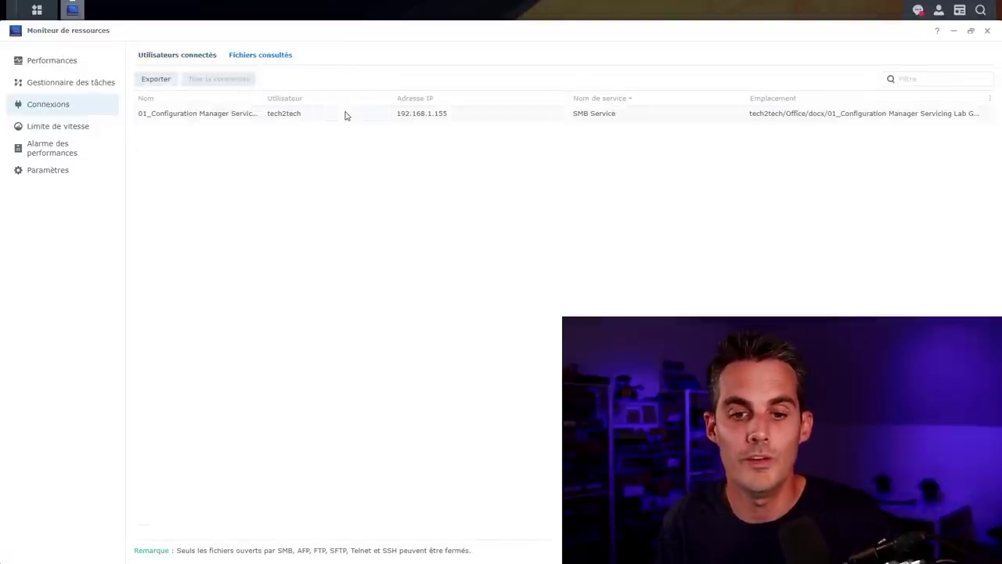
click(345, 115)
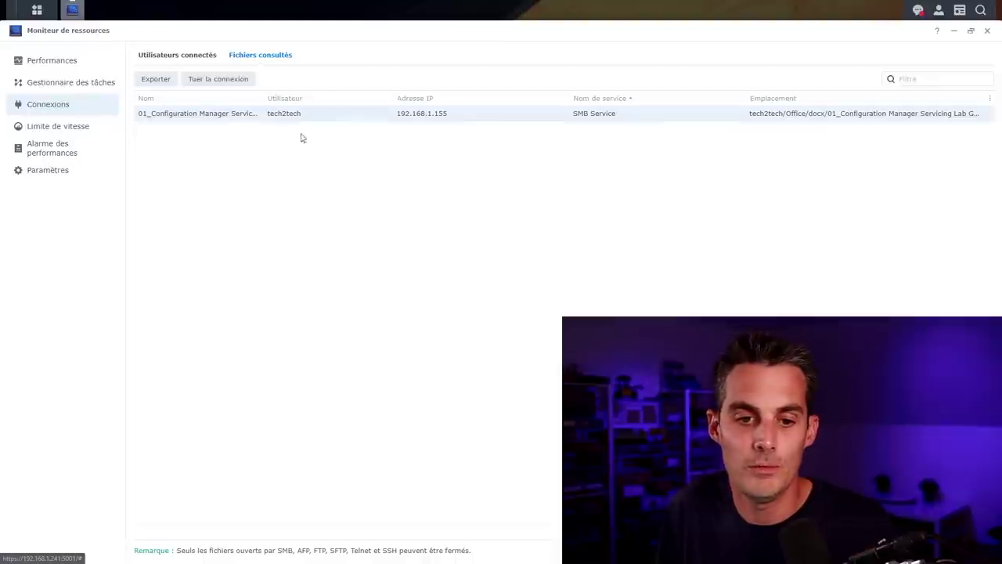
click(227, 81)
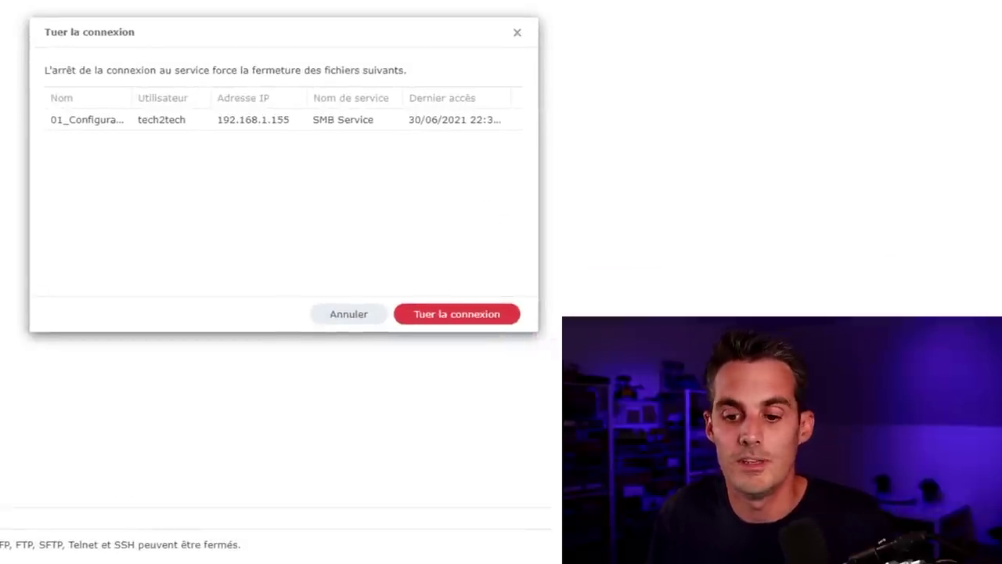
click(455, 314)
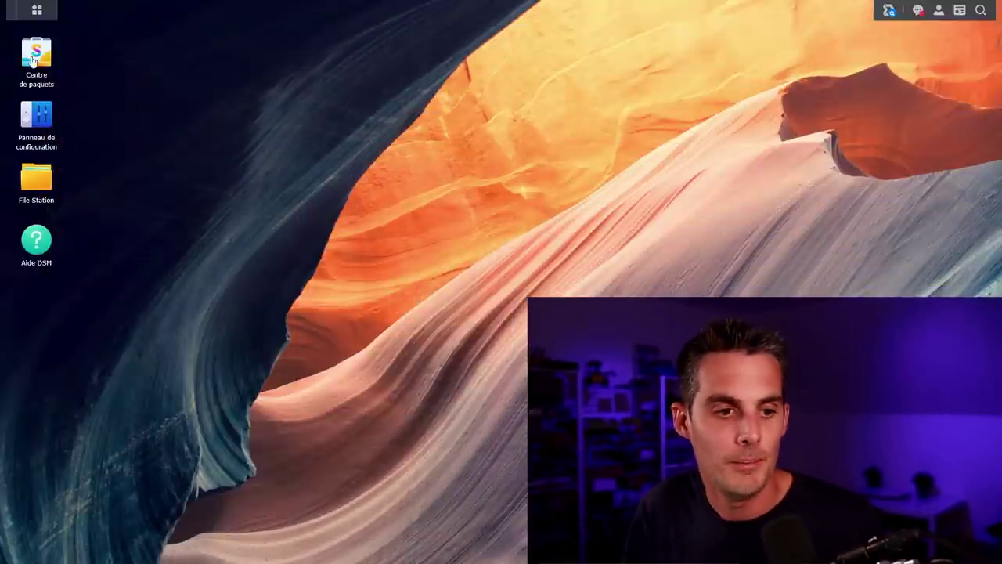
Step: Open the Administration déléguée settings for the active user listed just above tech2tech in Utilisateur et groupe
click(35, 124)
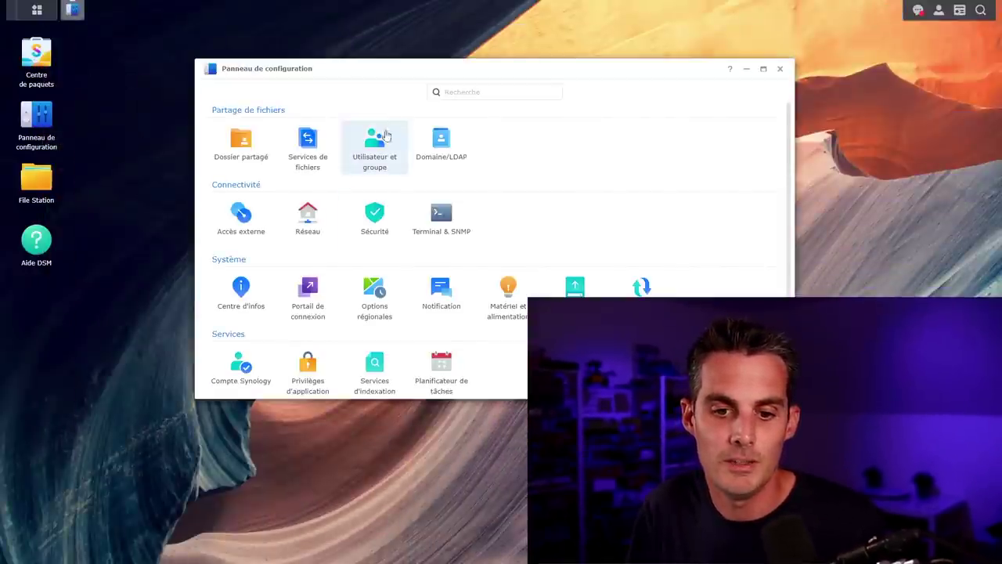
click(376, 141)
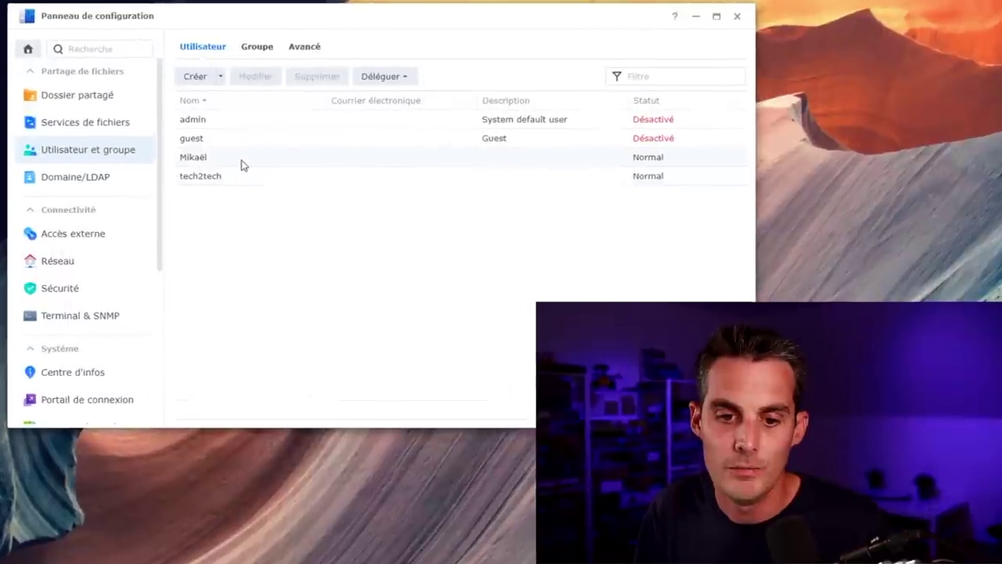
click(379, 197)
click(247, 162)
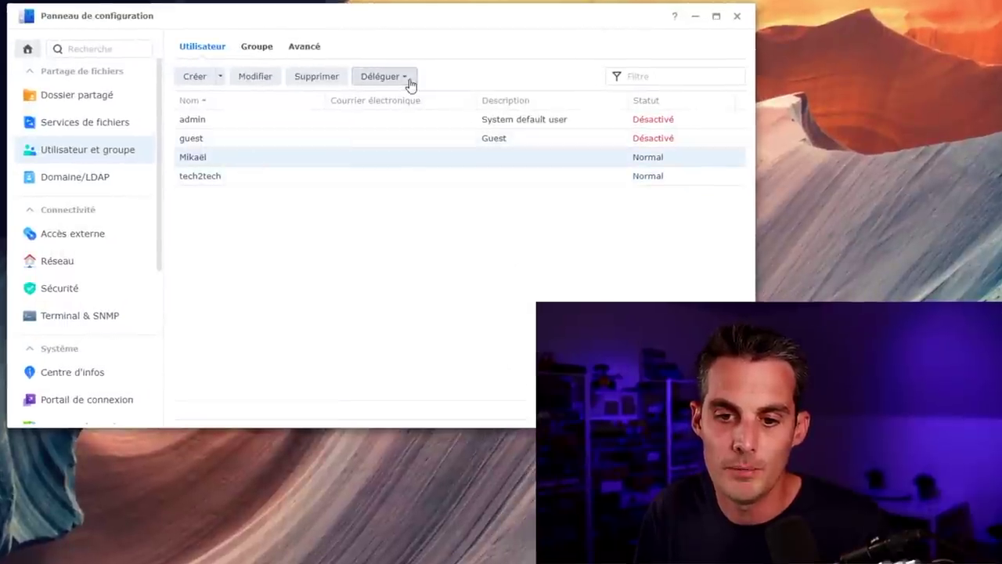
click(405, 78)
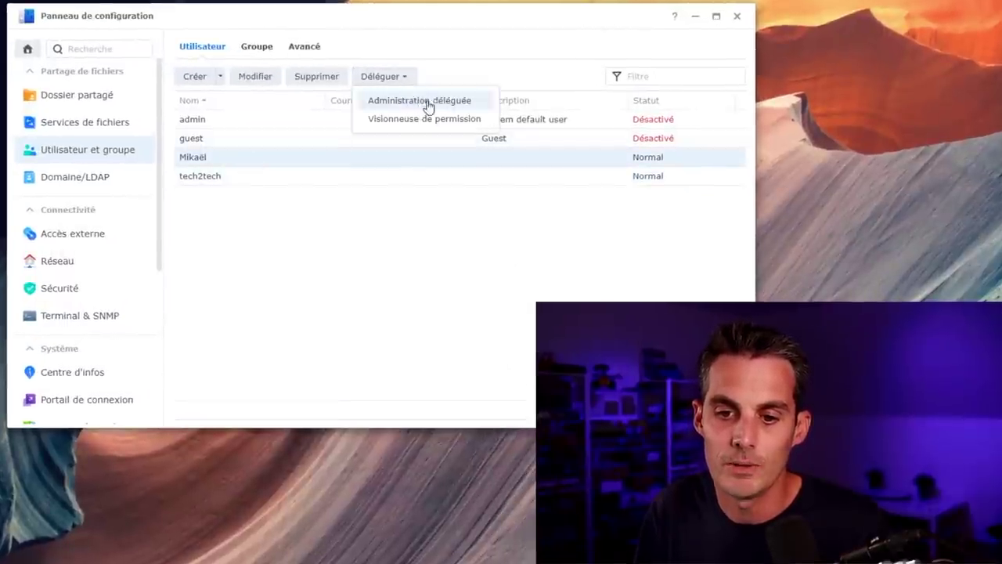
click(650, 168)
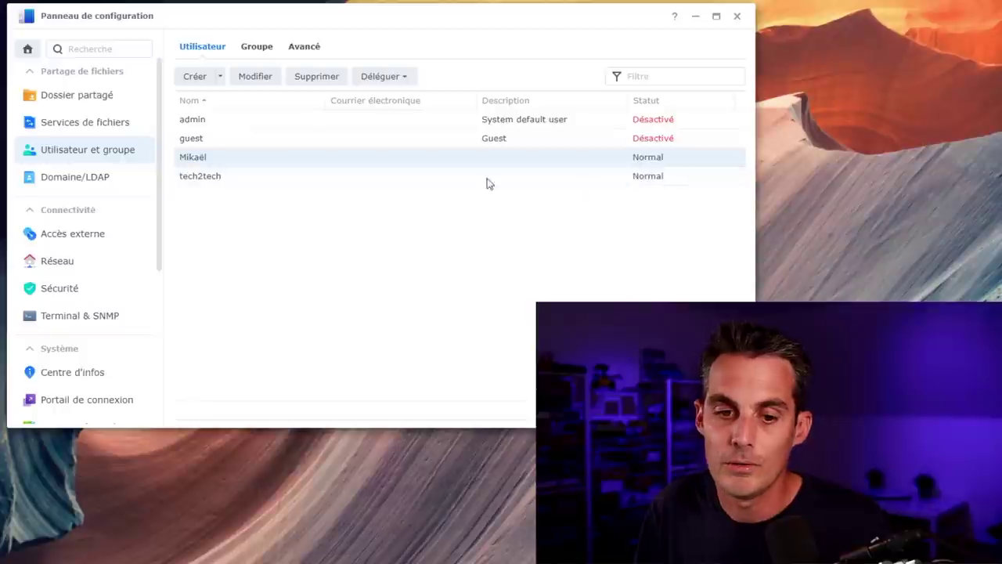
click(383, 83)
click(390, 103)
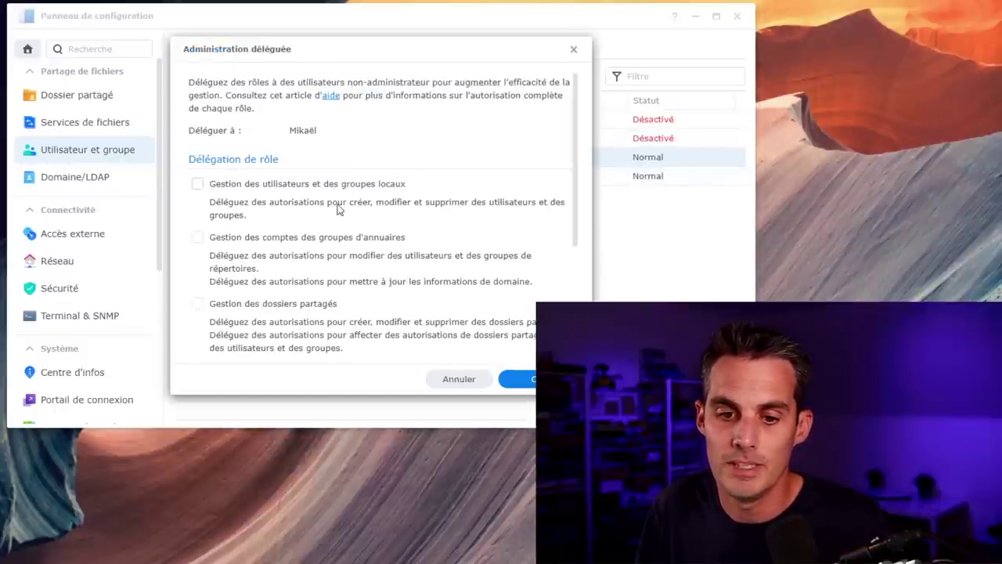
Step: Examine the roles that can be delegated, from local users and shared folders to system monitoring and system services
drag(573, 105, 568, 209)
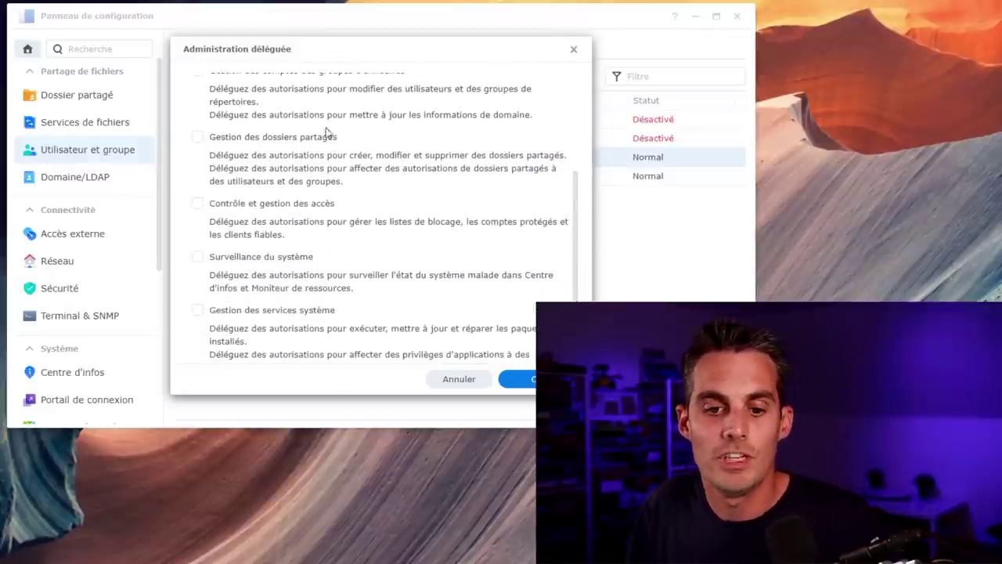
scroll(353, 159, down, 1)
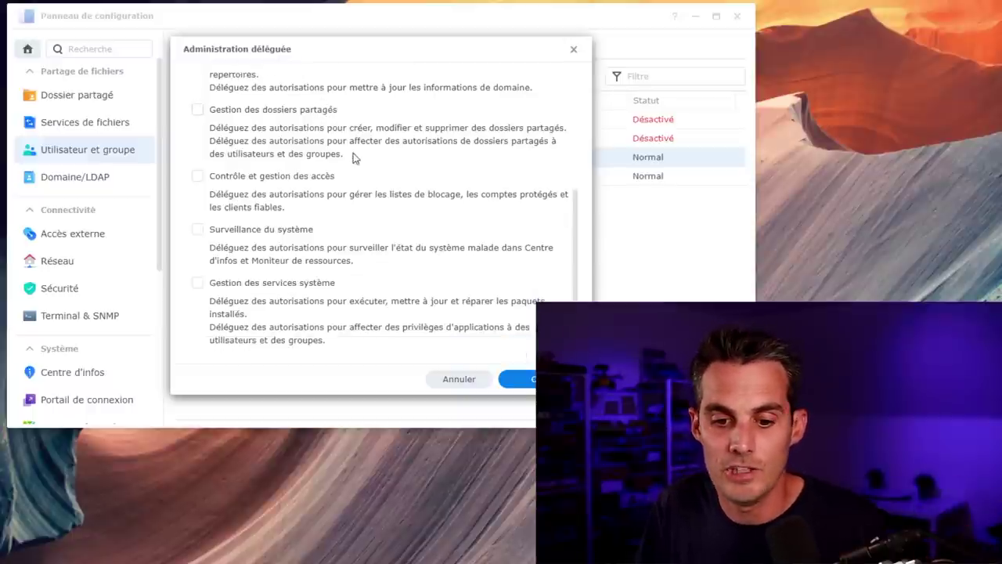
click(293, 235)
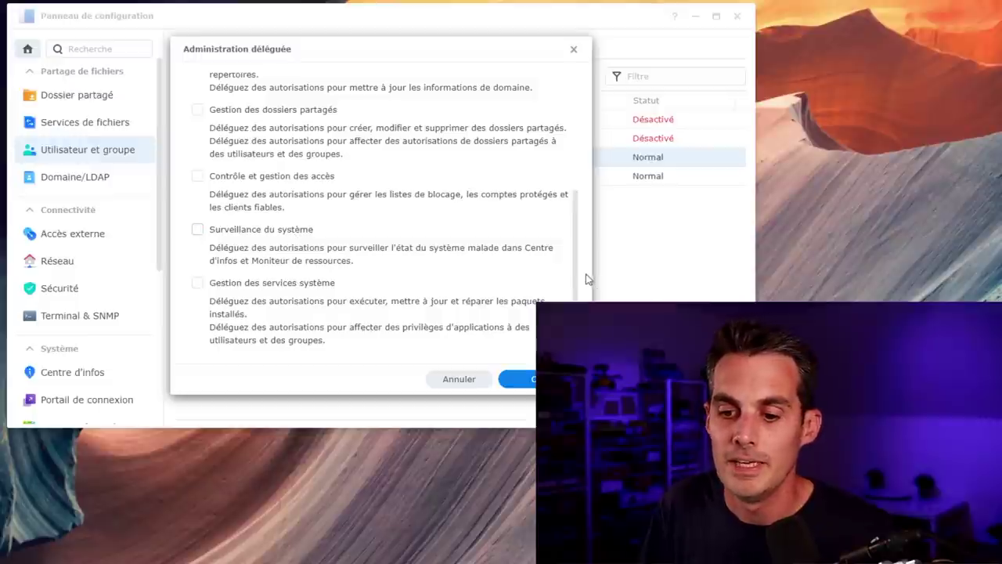
scroll(577, 272, up, 5)
scroll(557, 197, down, 3)
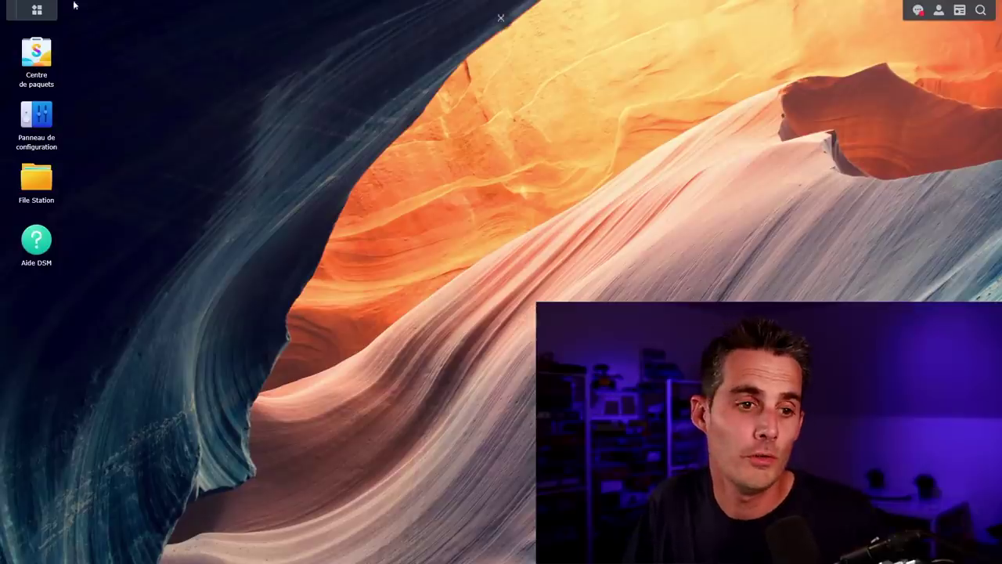
Step: View the performance overview in the Moniteur de ressources and close it
click(34, 10)
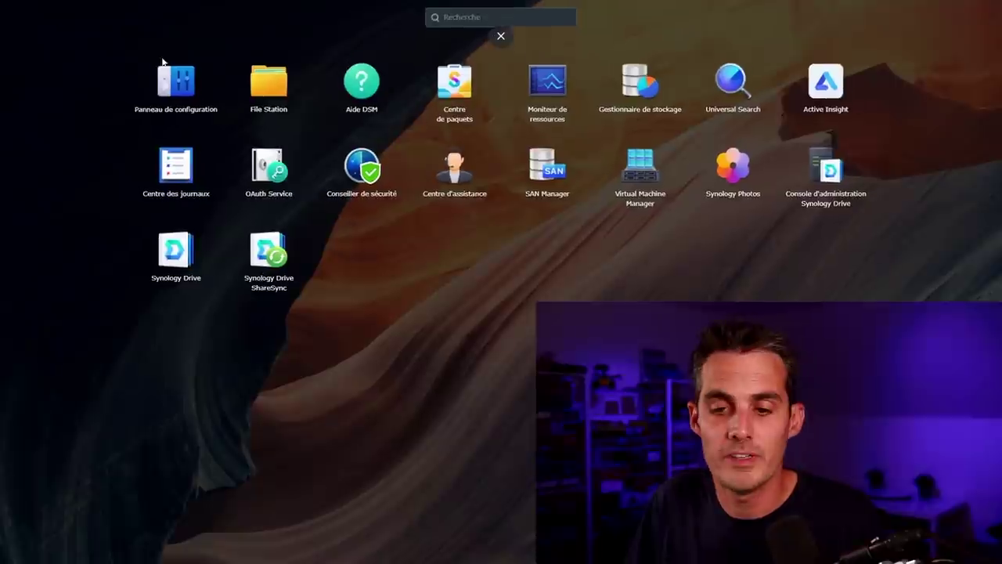
click(548, 92)
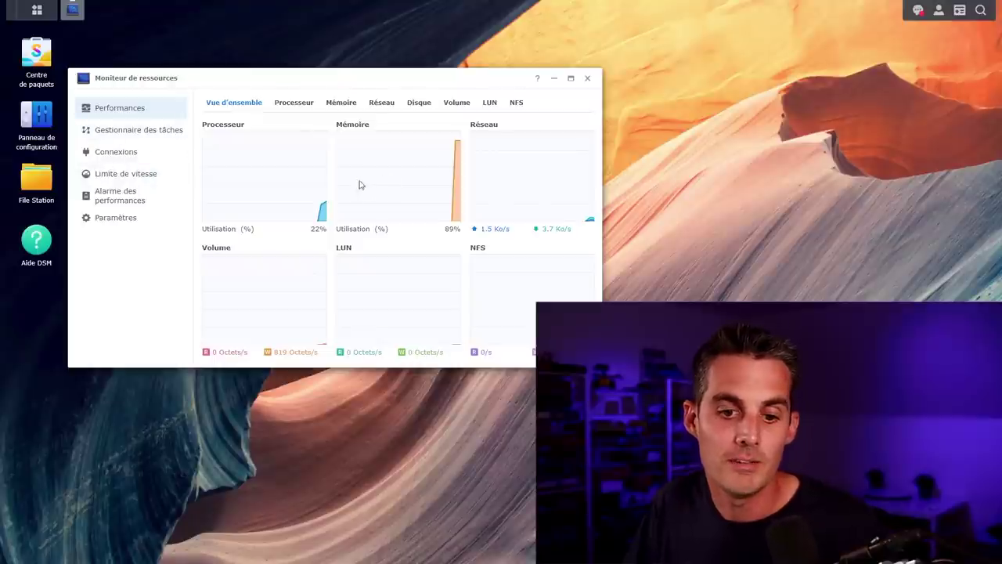
click(588, 80)
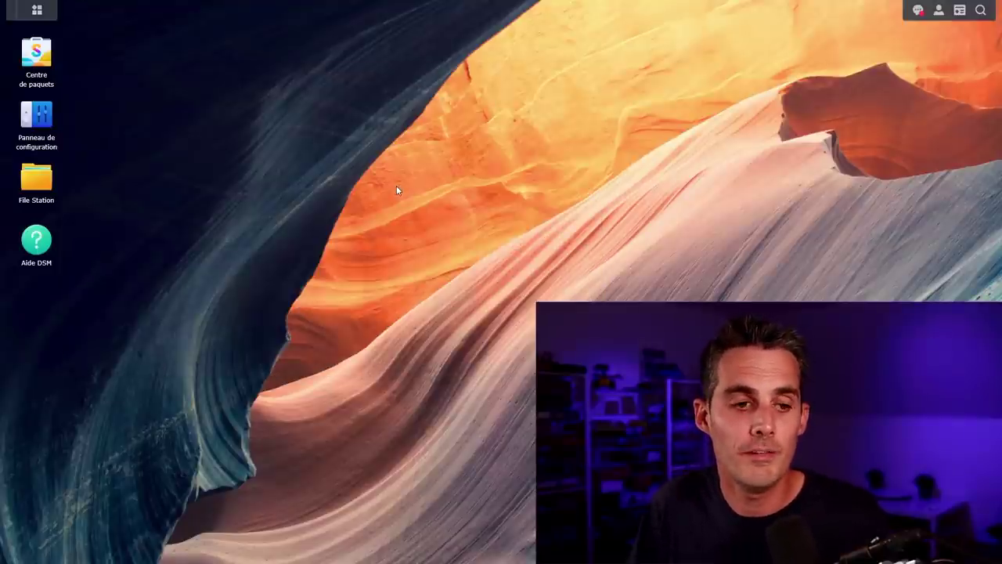
Step: Open the Console d'administration Synology Drive and review its overview of client devices, last connections and most accessed files
click(37, 9)
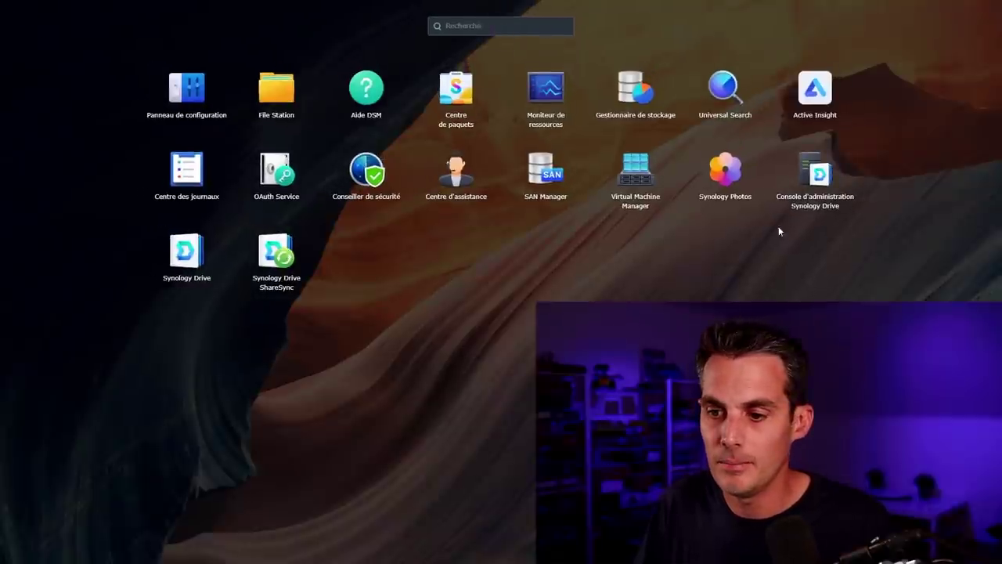
click(818, 185)
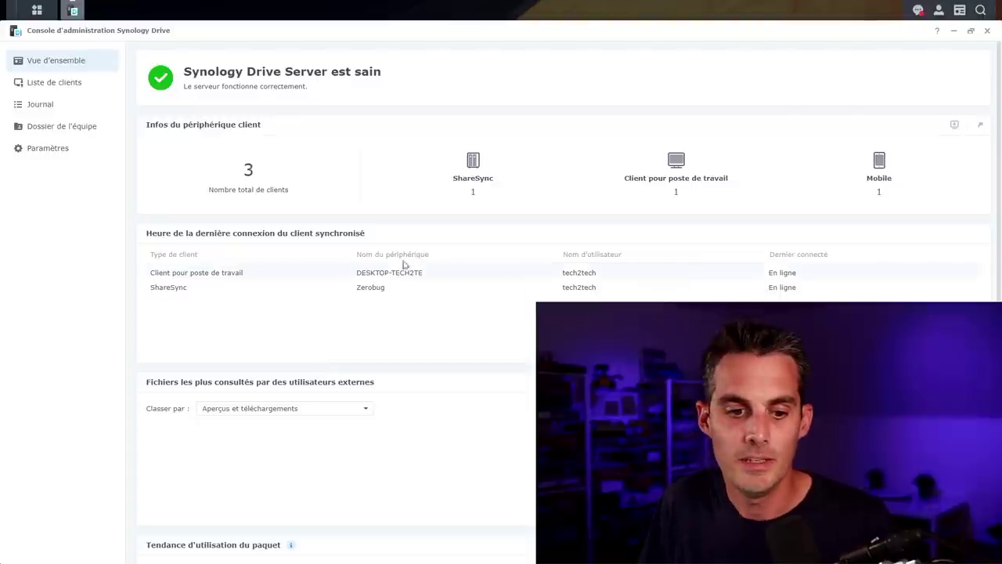
scroll(179, 280, down, 3)
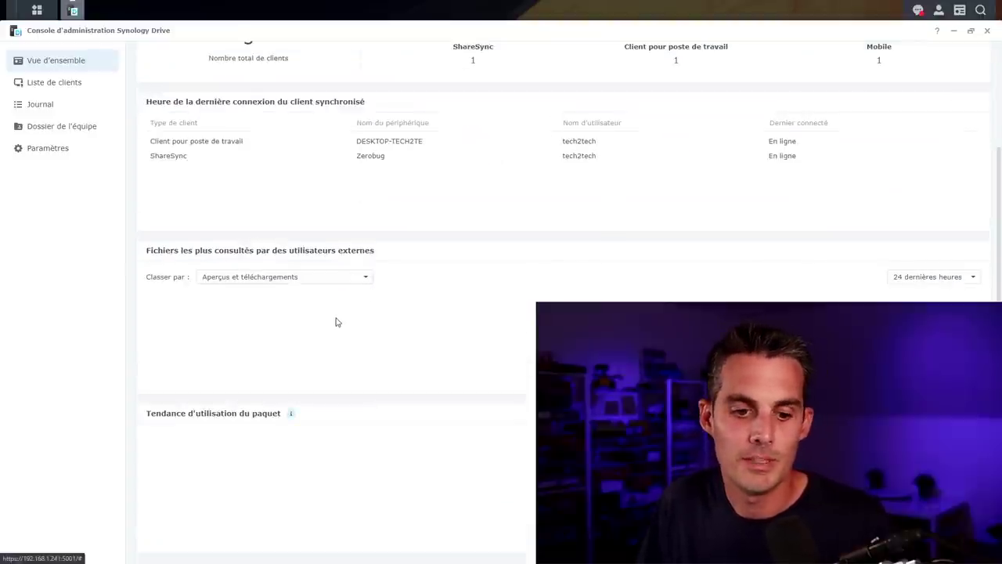